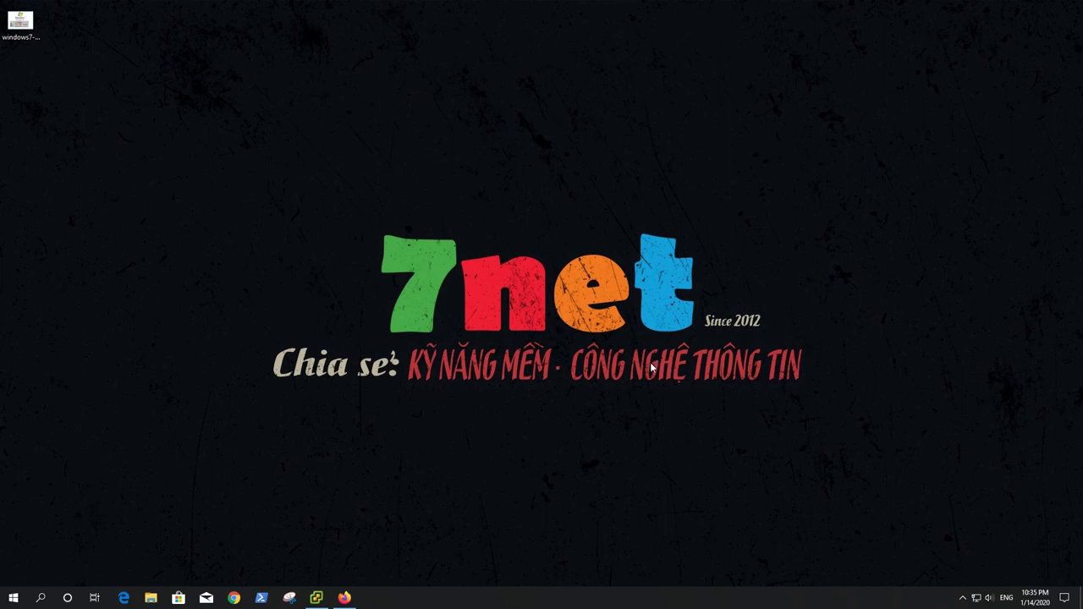
- Switch to the vSphere Client console of the WIN7 machine, open Google Chrome there and search for "windows 10 download"
click(316, 597)
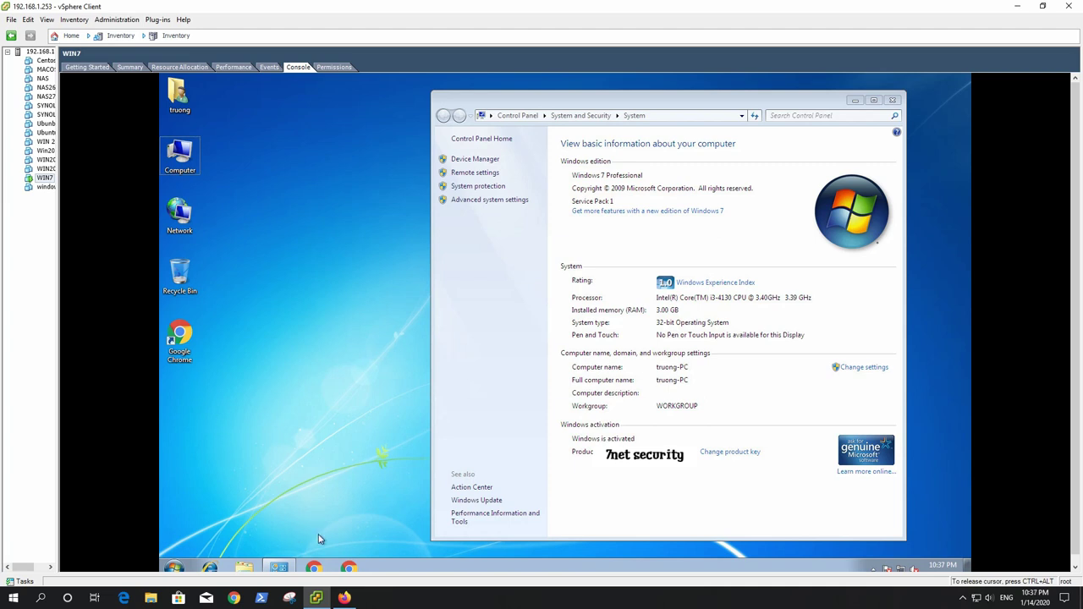
click(178, 337)
double_click(177, 337)
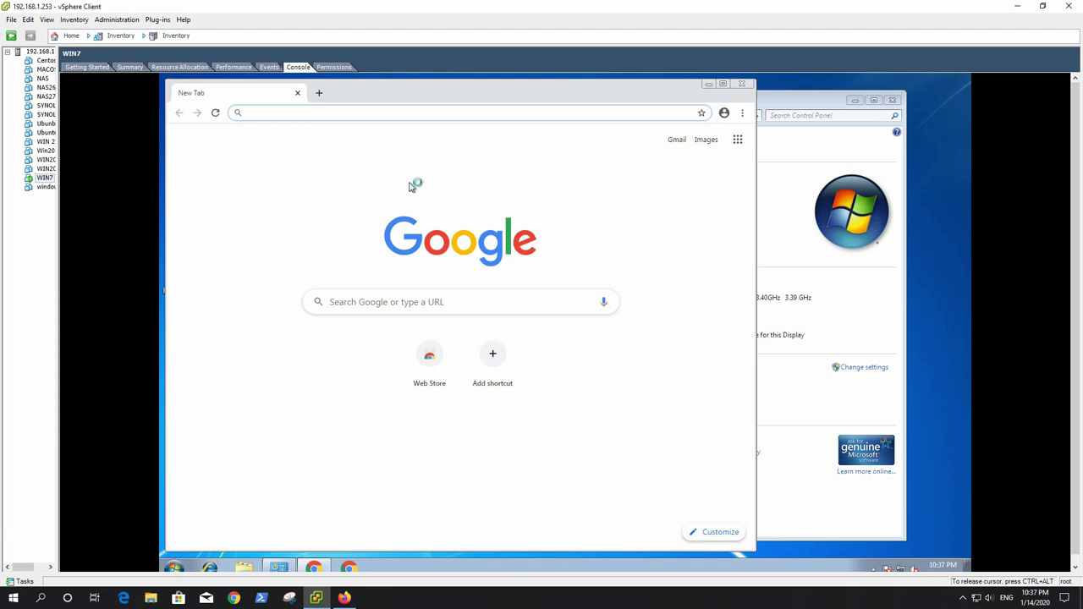
text(windows)
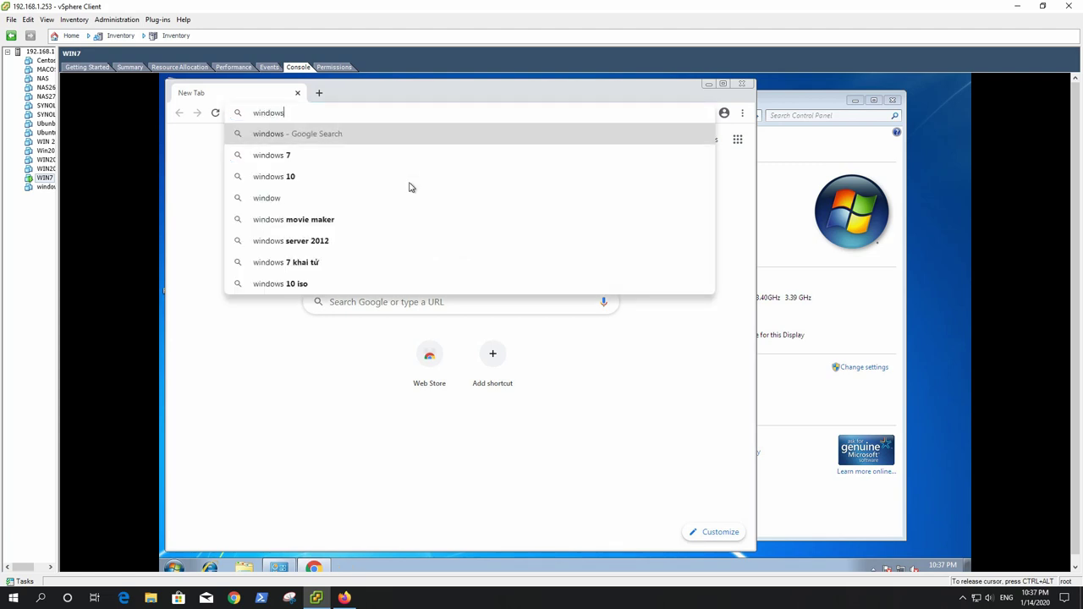
text( 10)
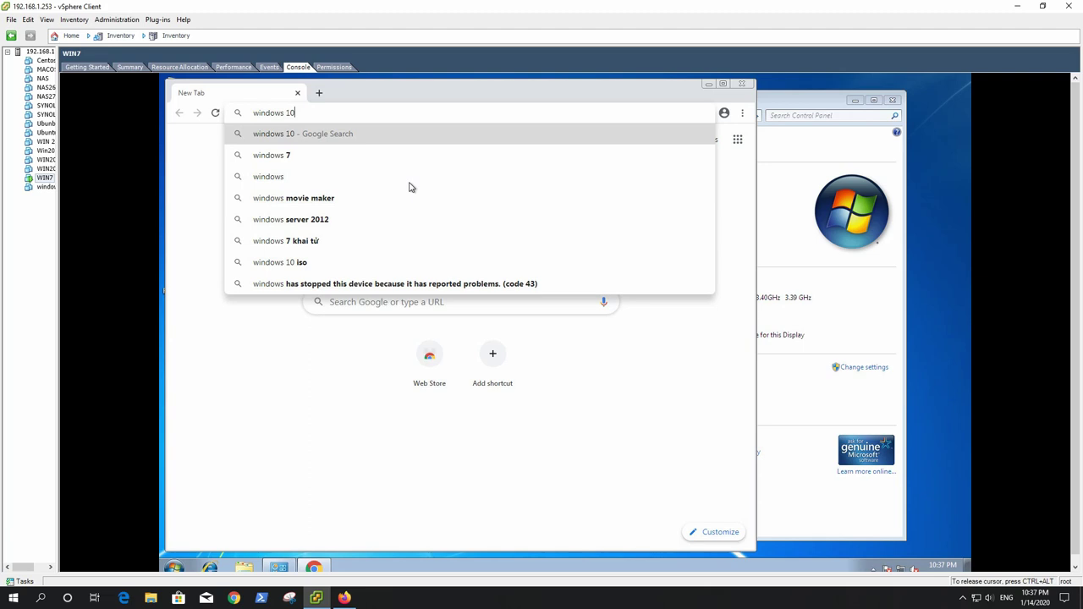
text( dow)
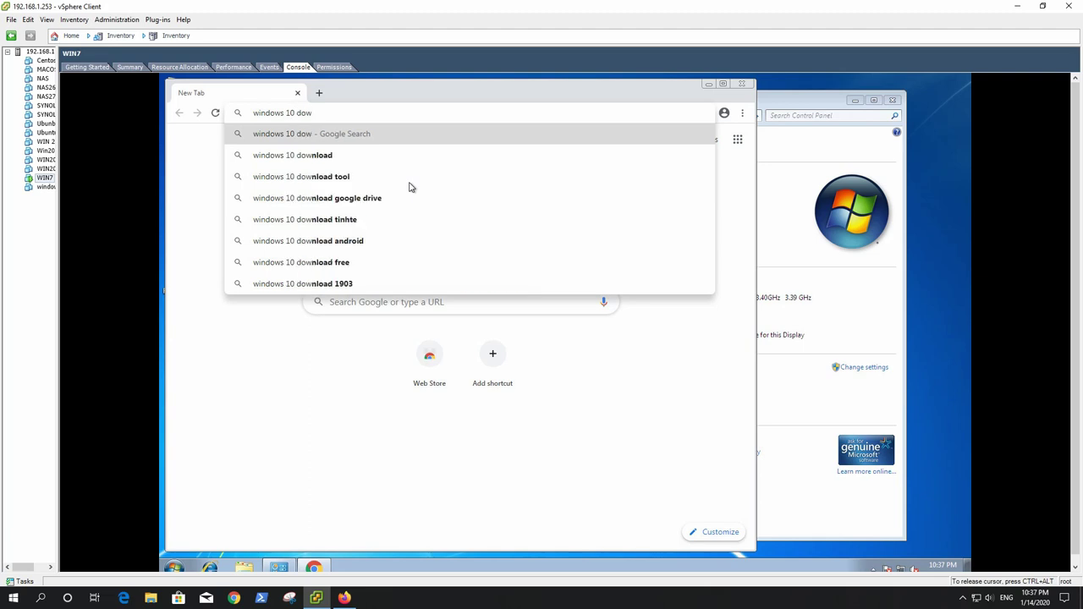
text(n)
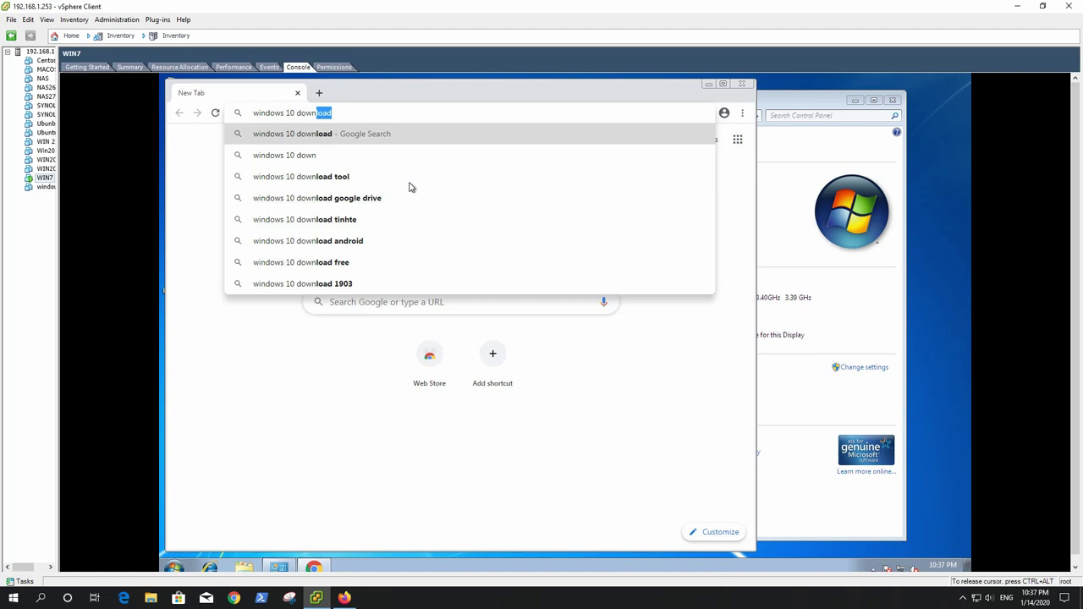
text(load)
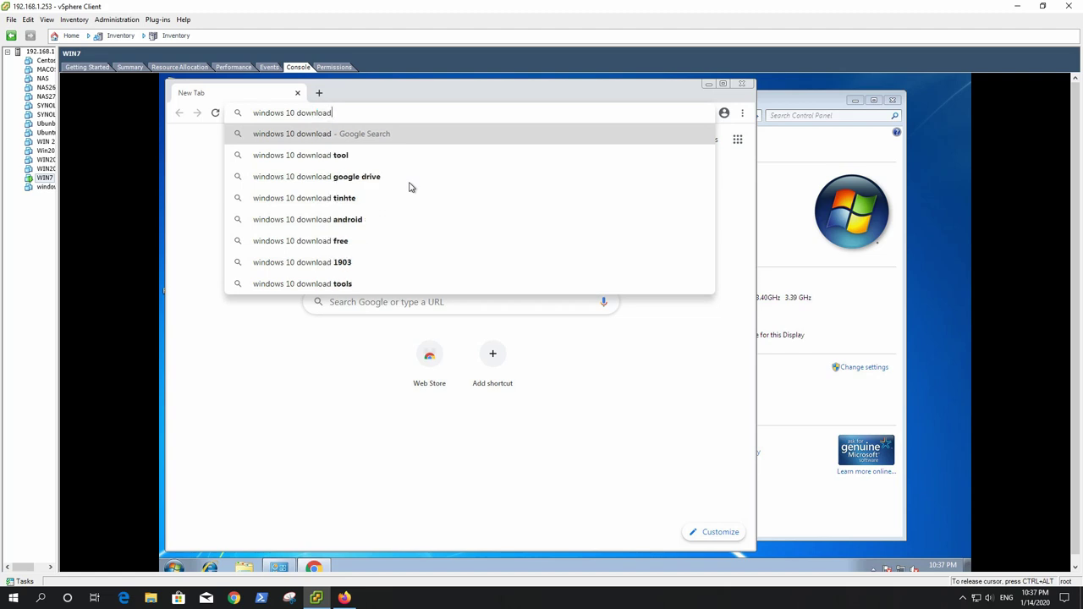
click(324, 135)
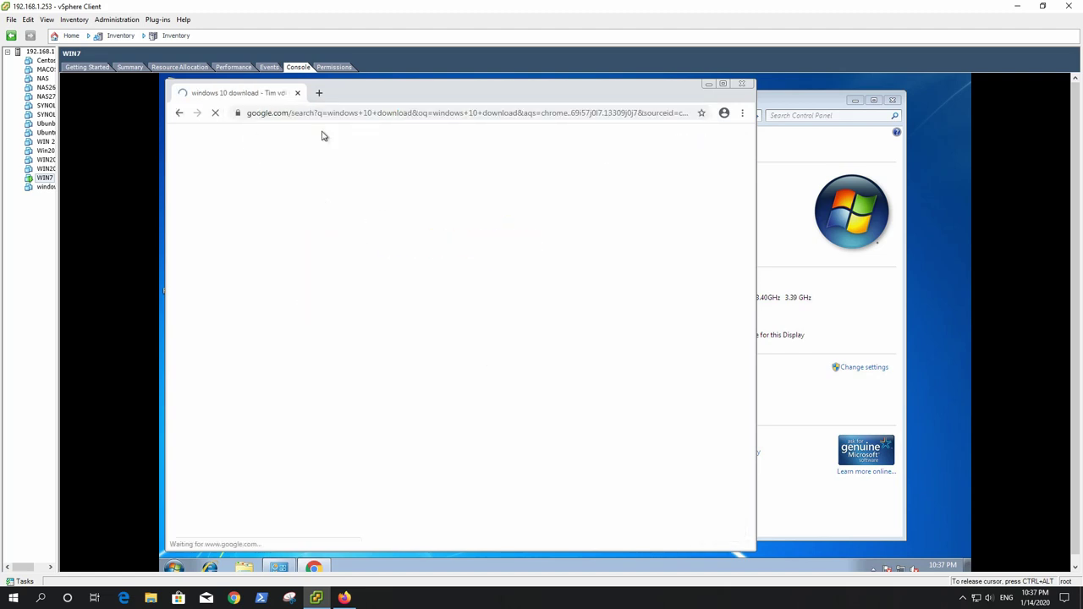
- Open Microsoft's Download Windows 10 page from the search results and download the media creation tool
drag(373, 143, 238, 149)
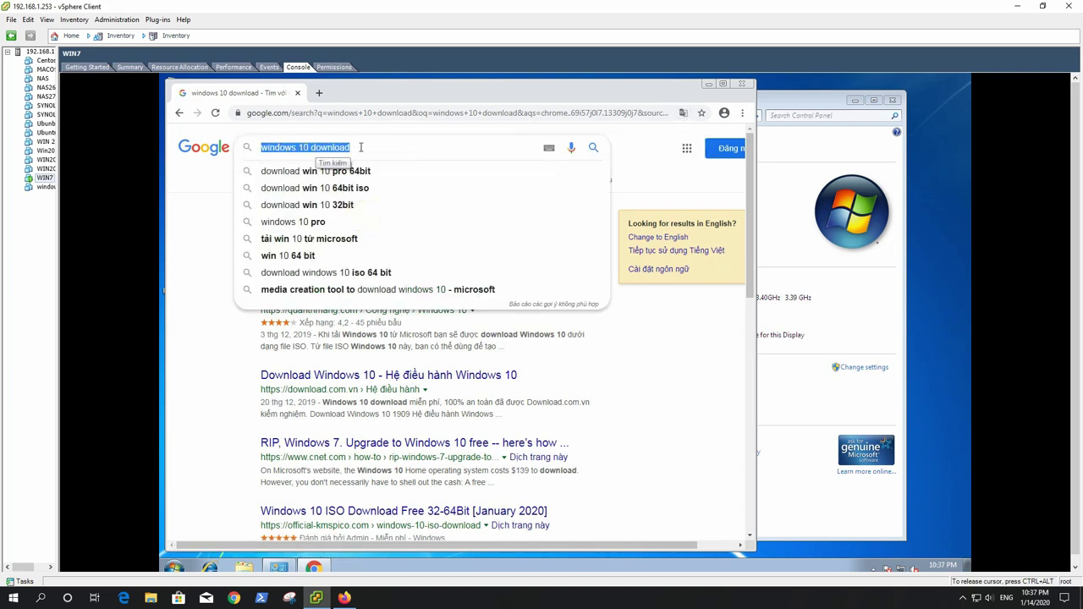
click(307, 157)
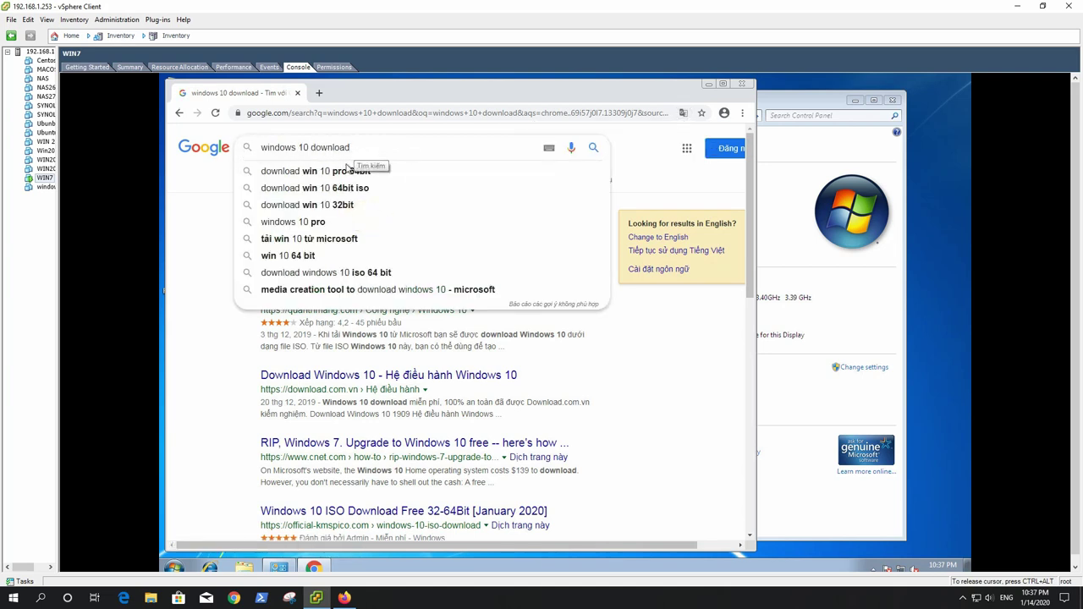
key(Return)
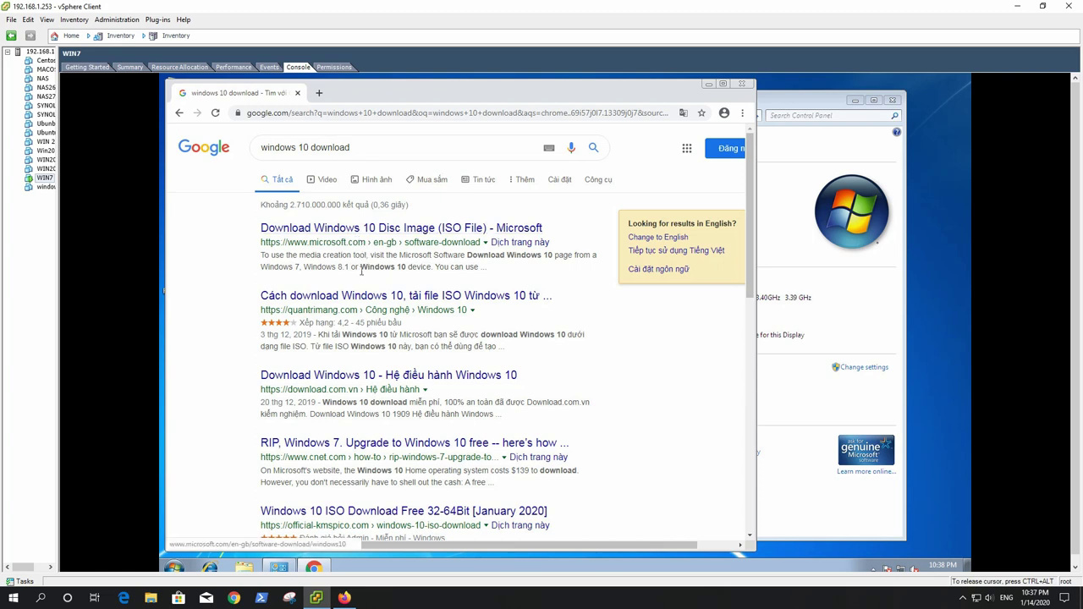
click(404, 228)
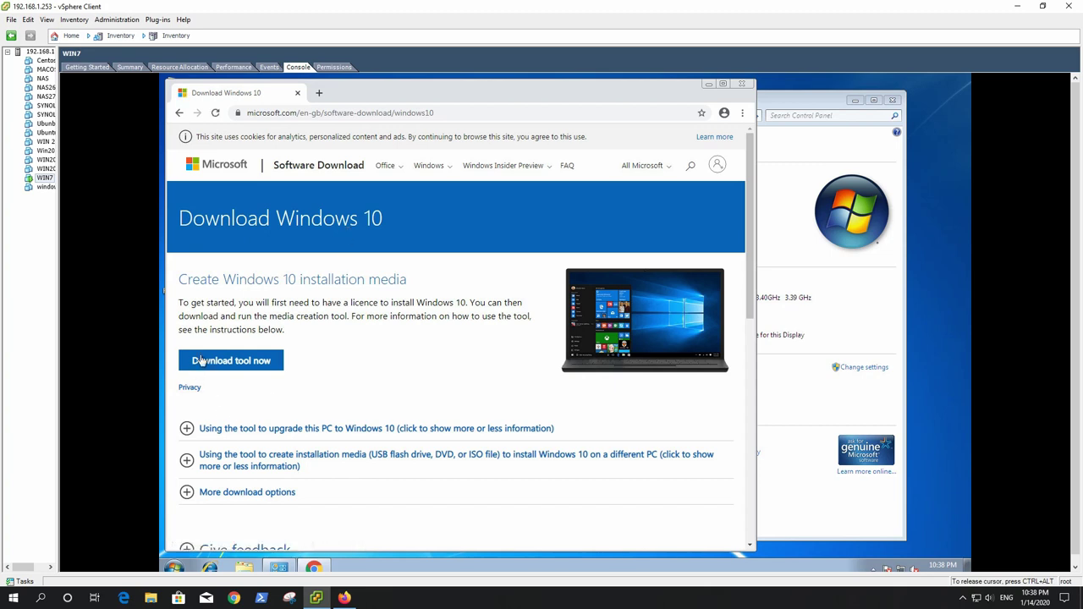
click(244, 371)
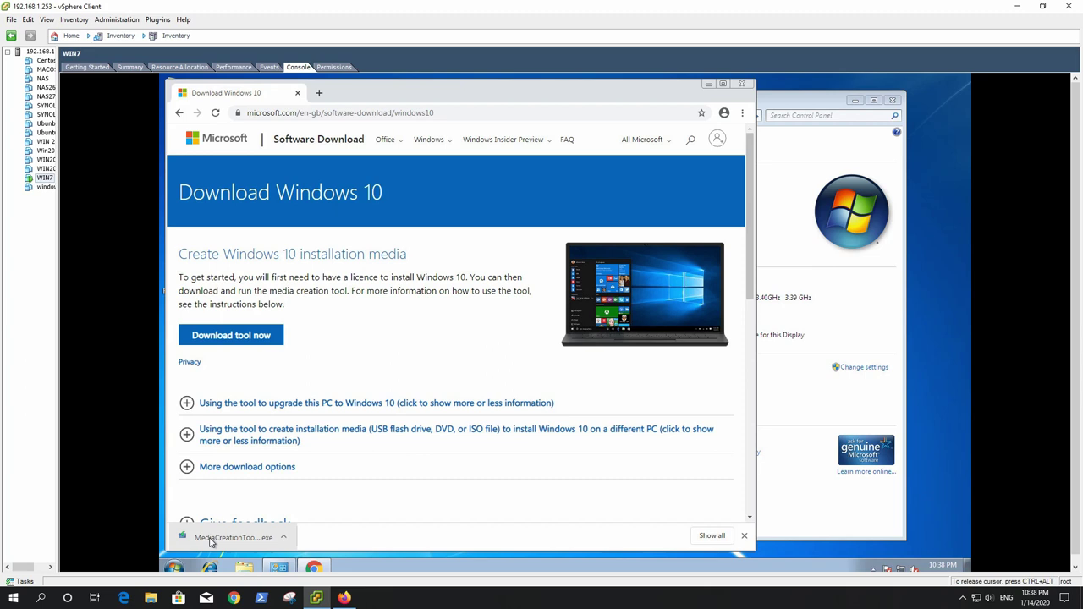
- Show the downloaded file in its folder and run MediaCreationTool1909
click(285, 540)
click(313, 503)
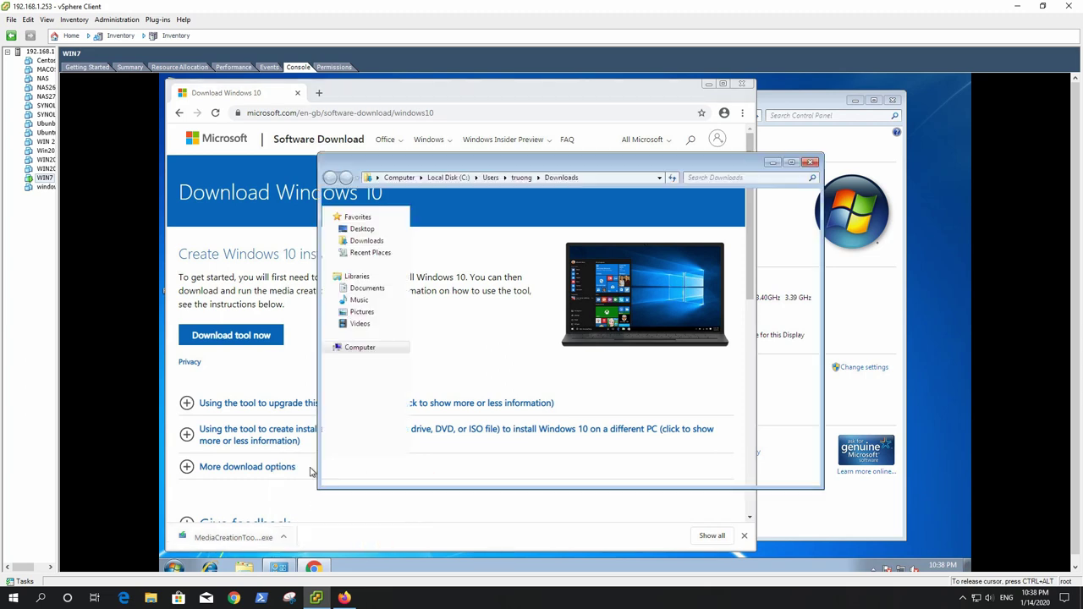
click(524, 308)
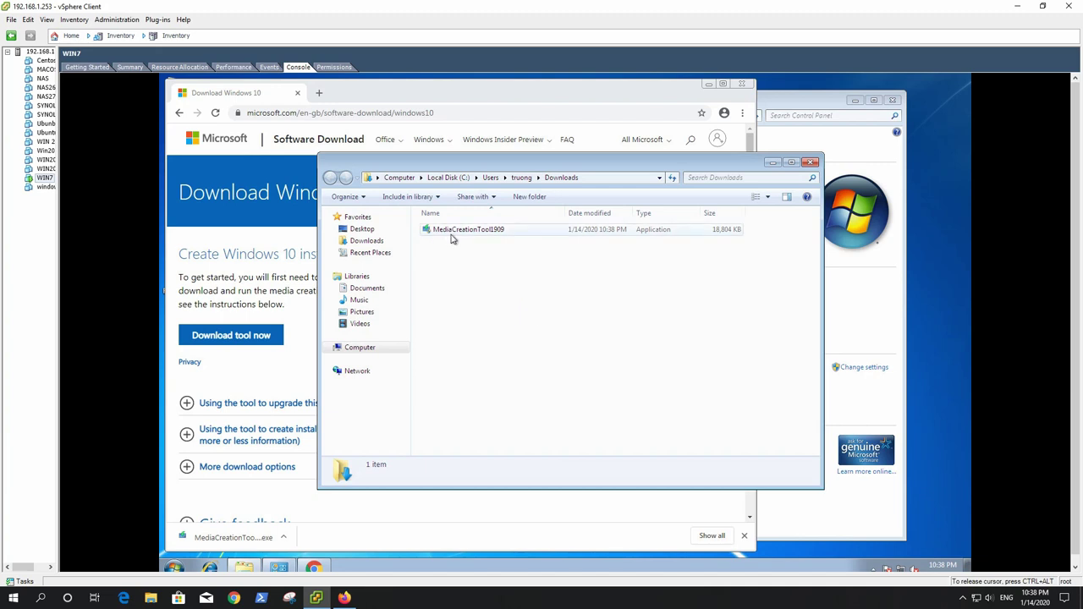
double_click(499, 232)
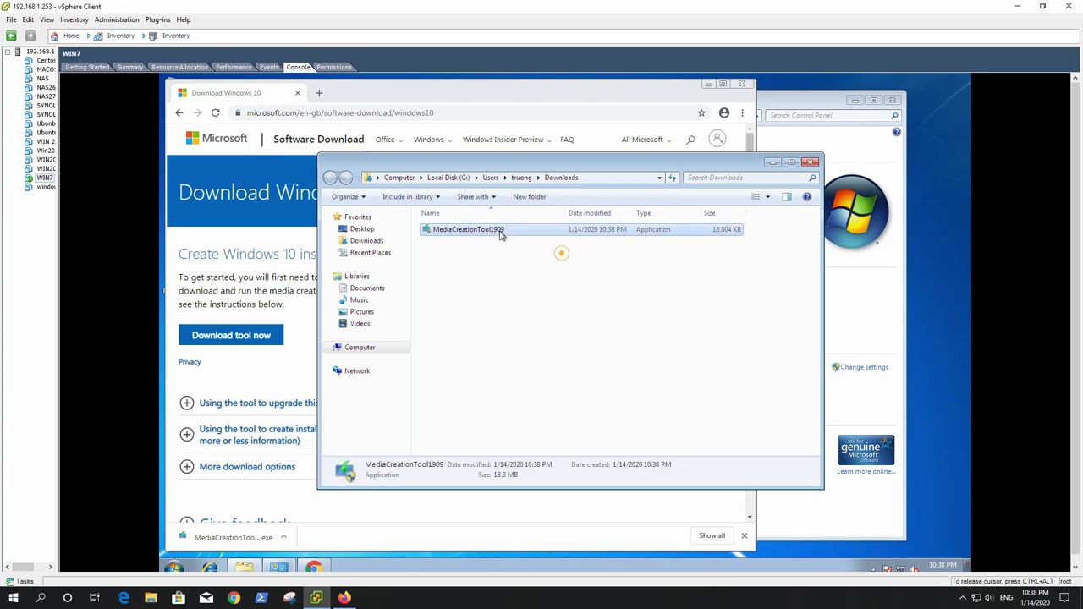
click(620, 356)
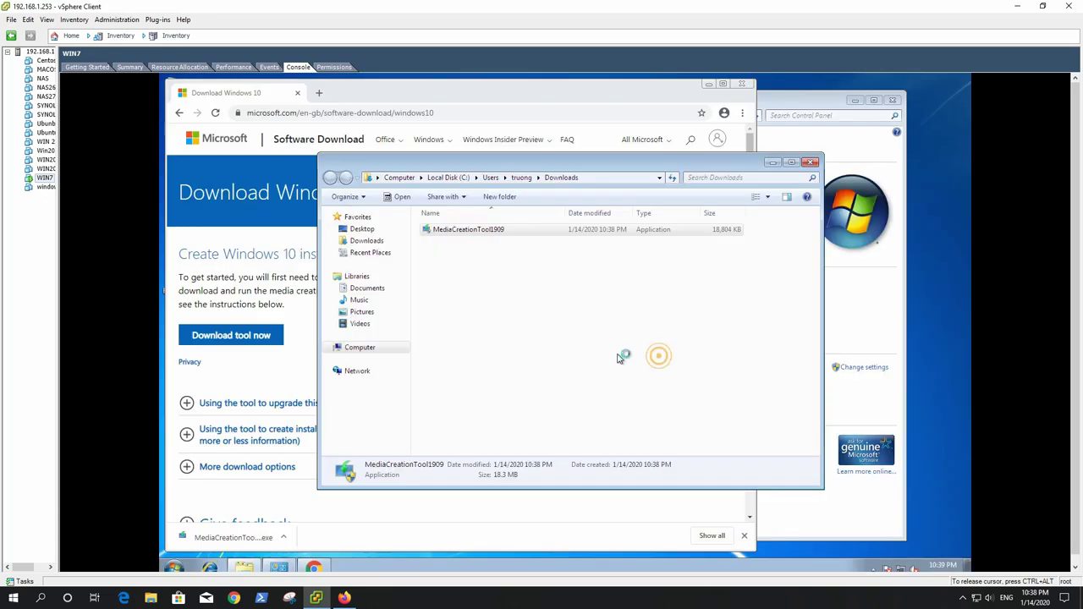
- Close the Chrome, System information and Downloads folder windows
click(742, 83)
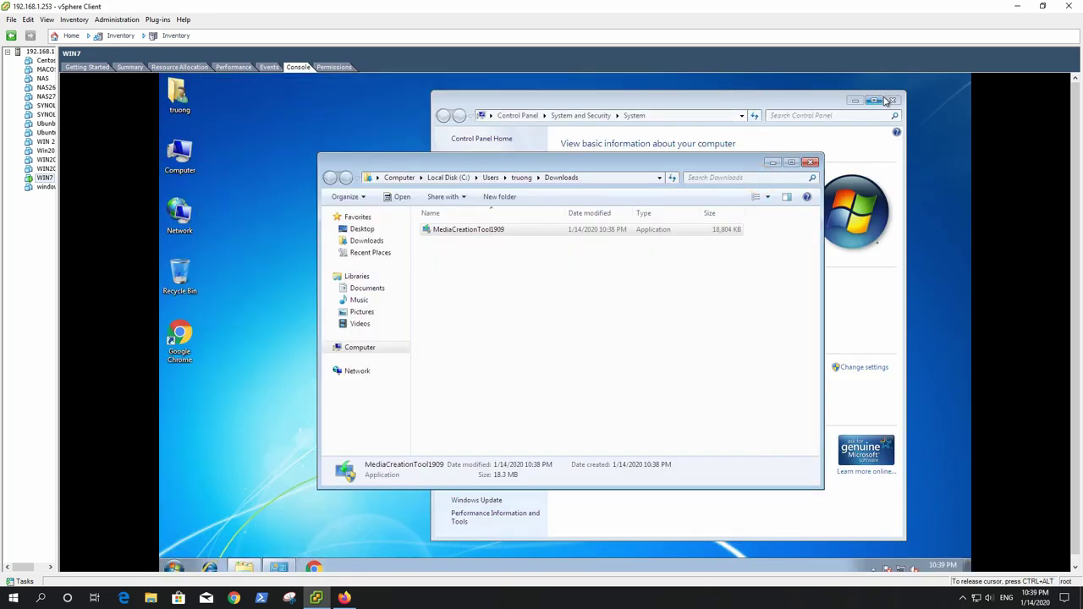
click(891, 100)
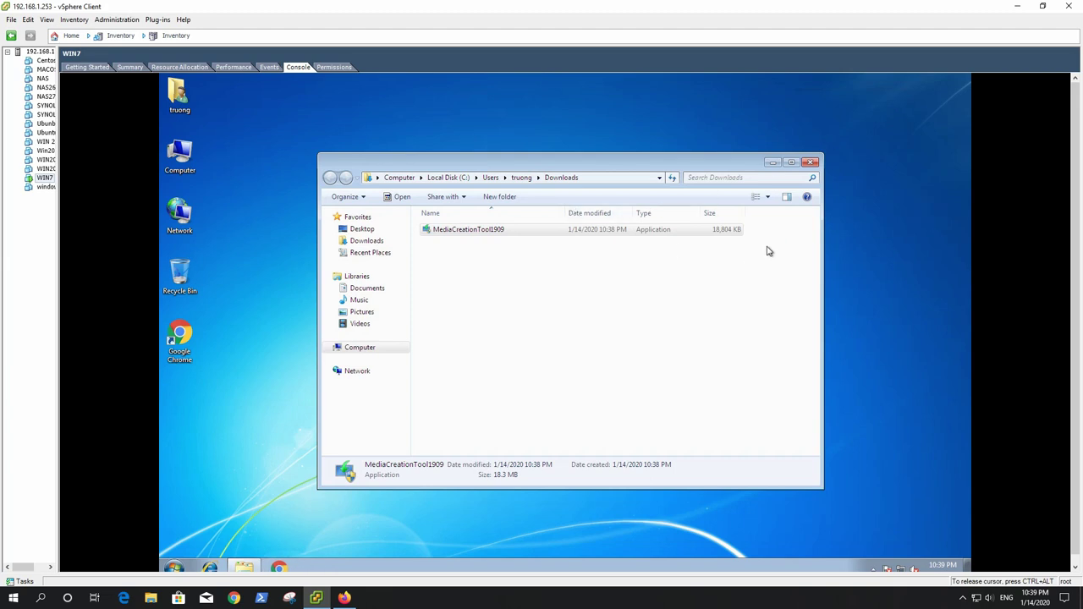
click(809, 164)
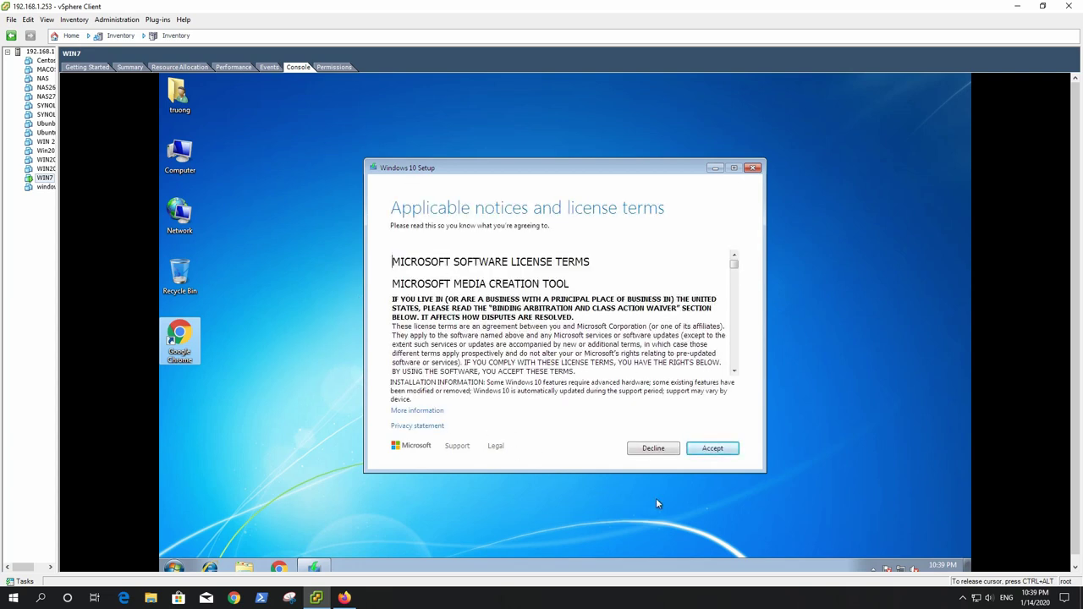
- Accept the Windows 10 Setup license terms and proceed with the option "Upgrade this PC now"
click(711, 448)
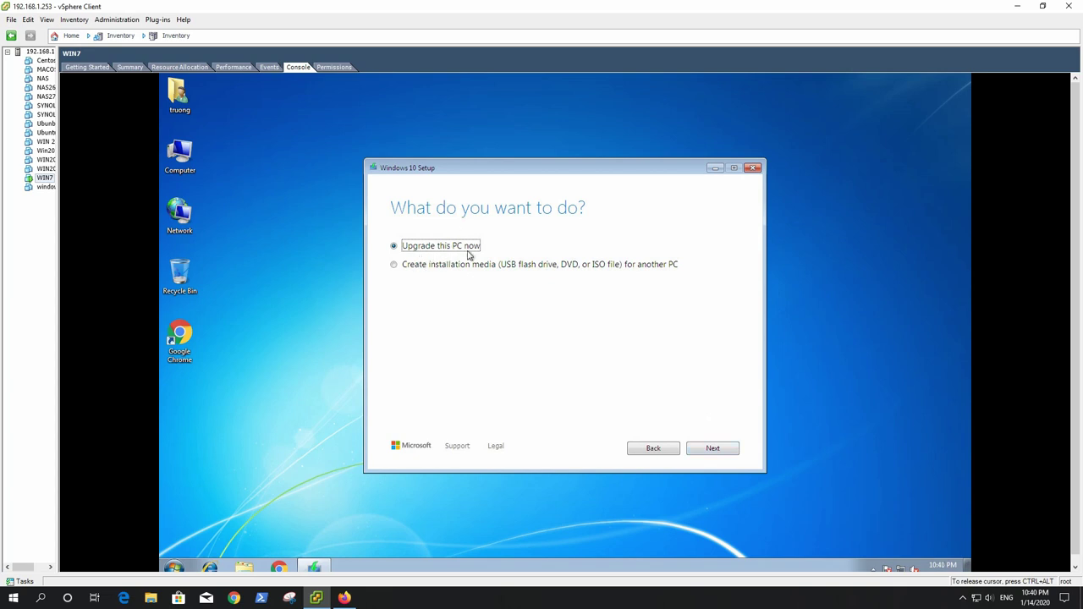
click(714, 451)
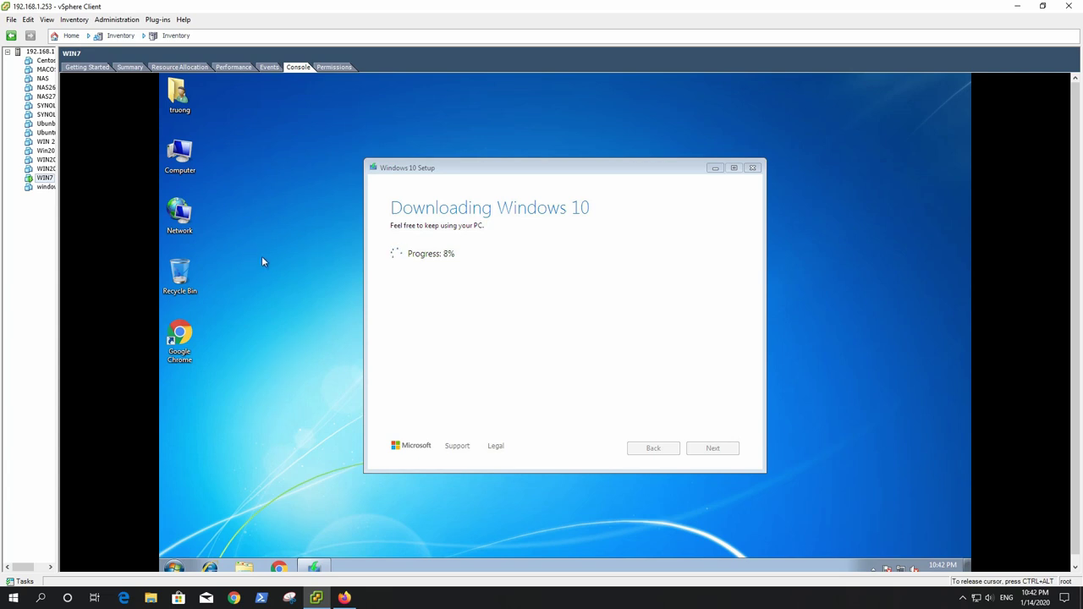
- Examine the contents of the ESD\Download folder on Local Disk (C:) and return to the drive's root
double_click(181, 157)
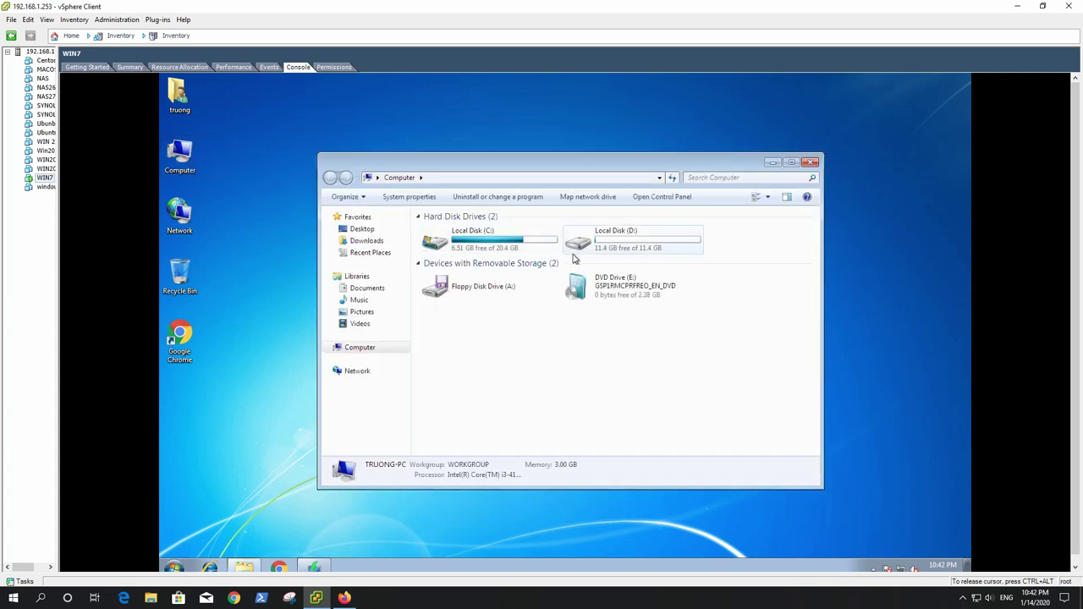
double_click(500, 246)
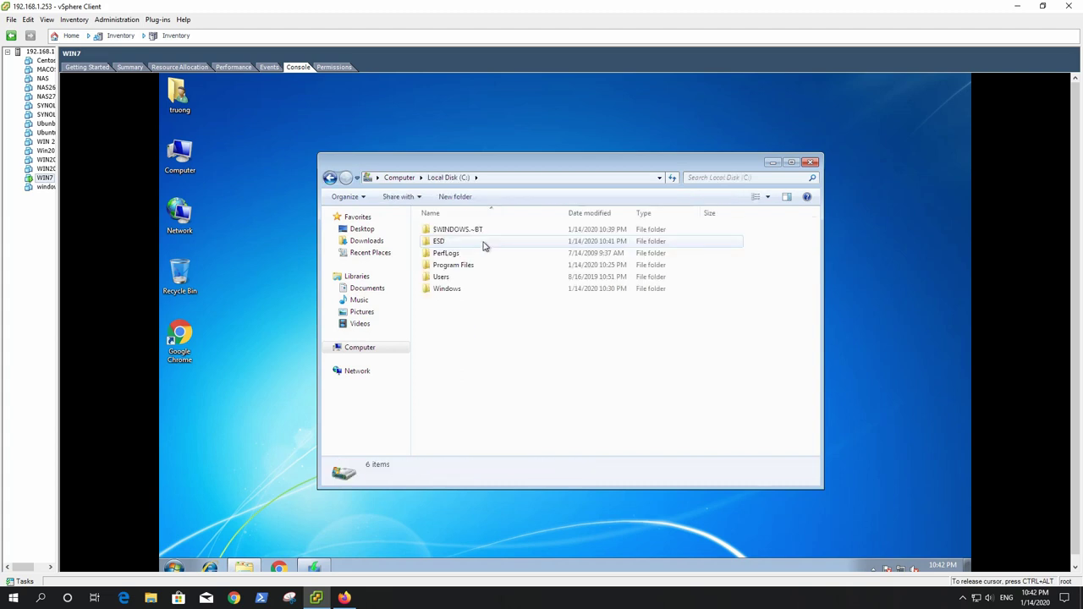
double_click(442, 244)
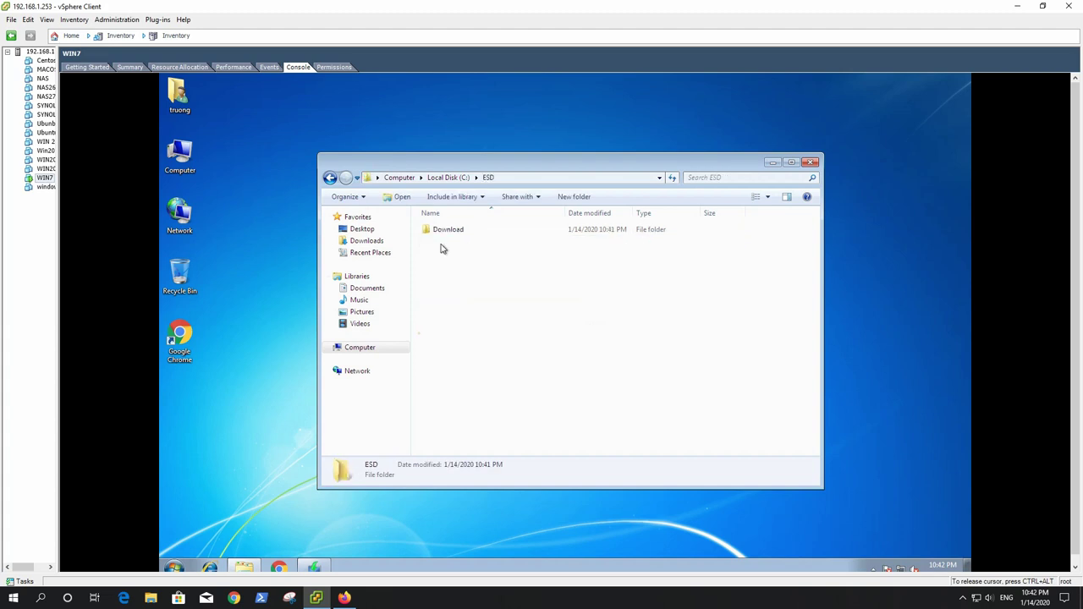
double_click(446, 231)
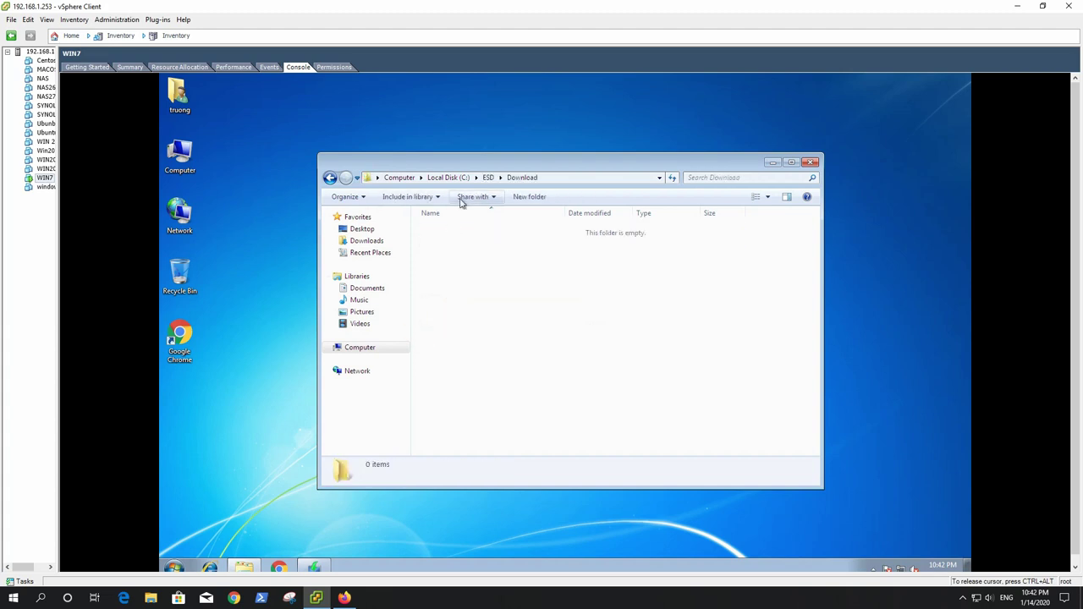
click(488, 180)
click(448, 177)
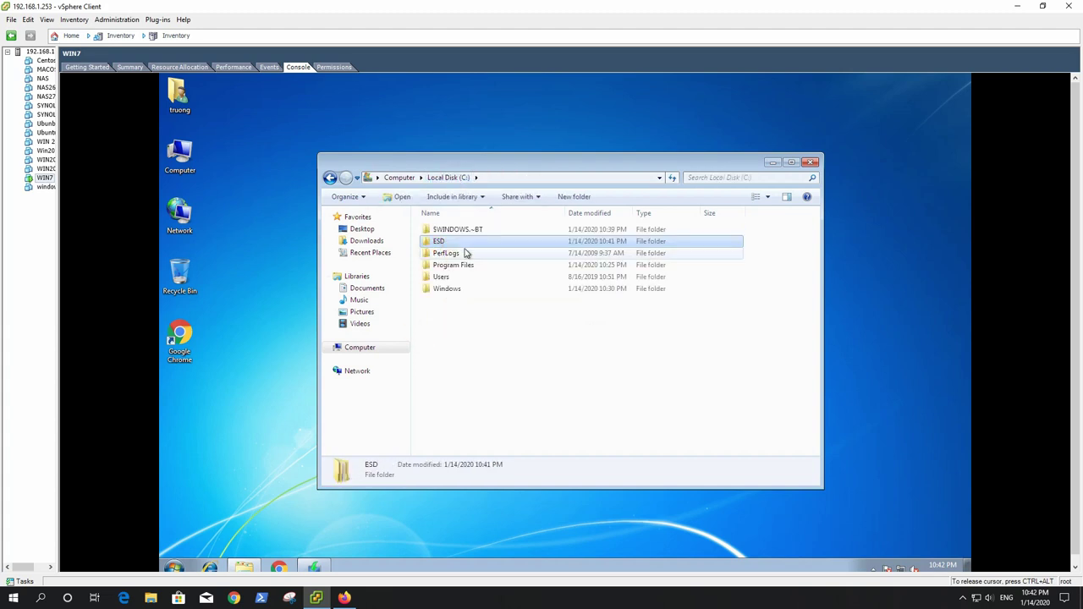
- Copy the IME folder from C:\Windows to the desktop
double_click(455, 291)
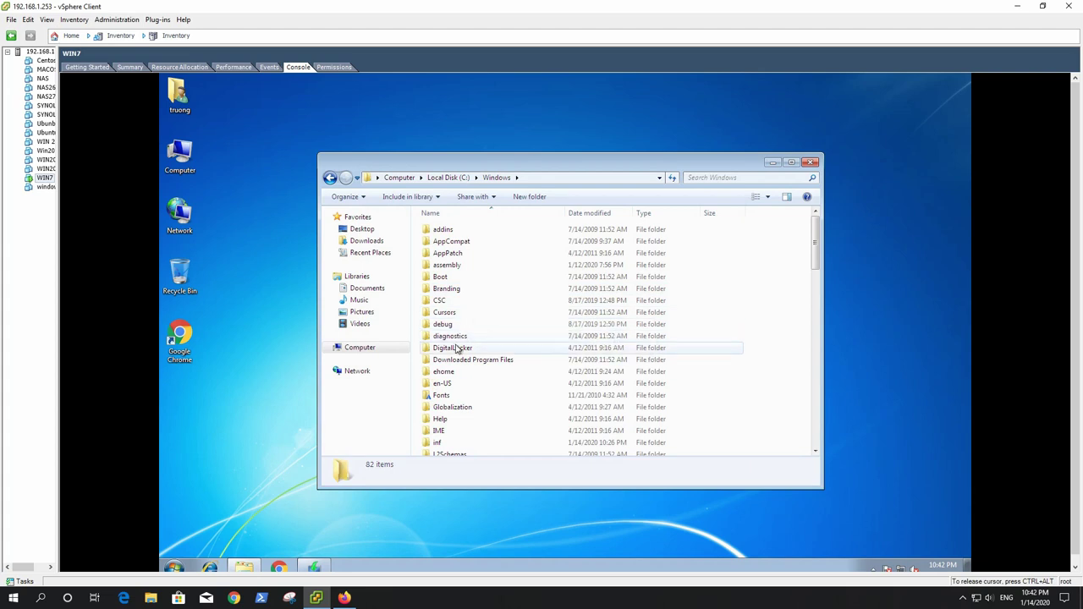
scroll(453, 357, down, 2)
scroll(463, 424, down, 2)
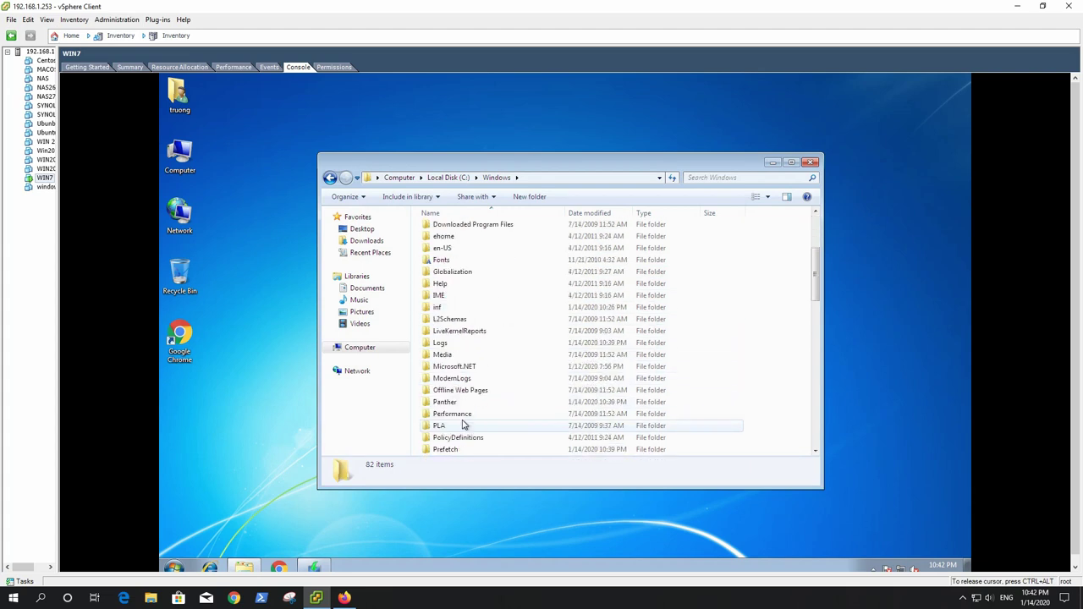
right_click(439, 298)
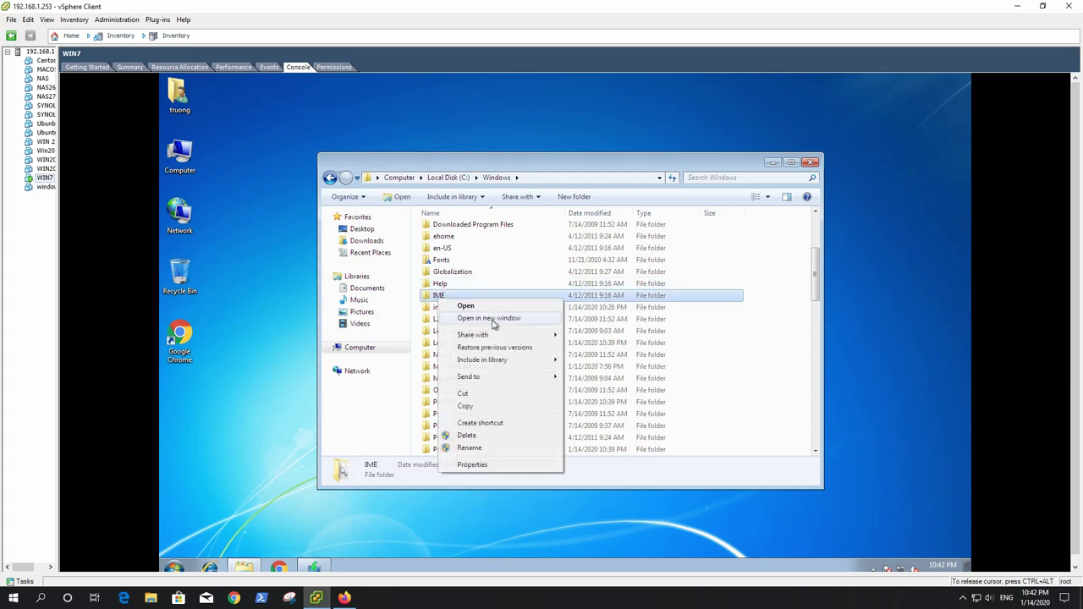
click(300, 367)
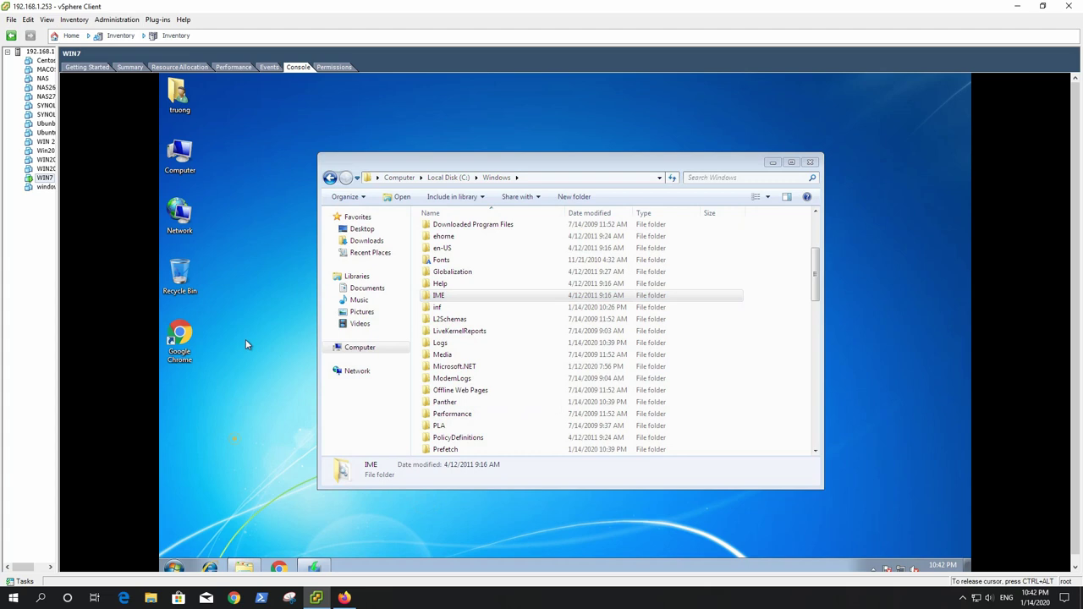
right_click(245, 344)
click(274, 391)
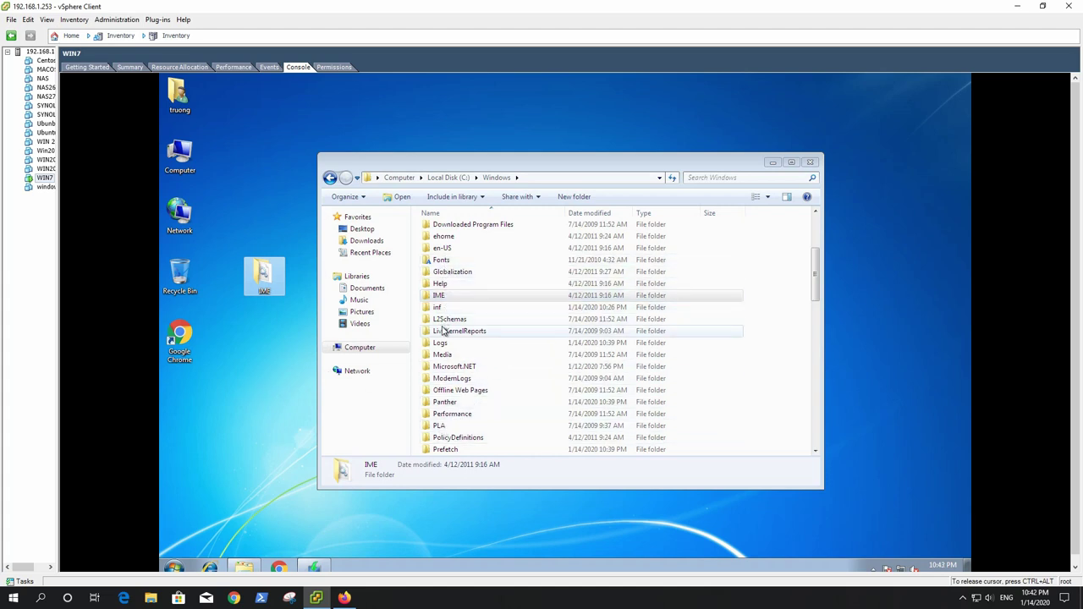
- Copy the eight files from setupact through twunk_16 in C:\Windows to the desktop and close the folder window
click(446, 403)
scroll(474, 399, down, 15)
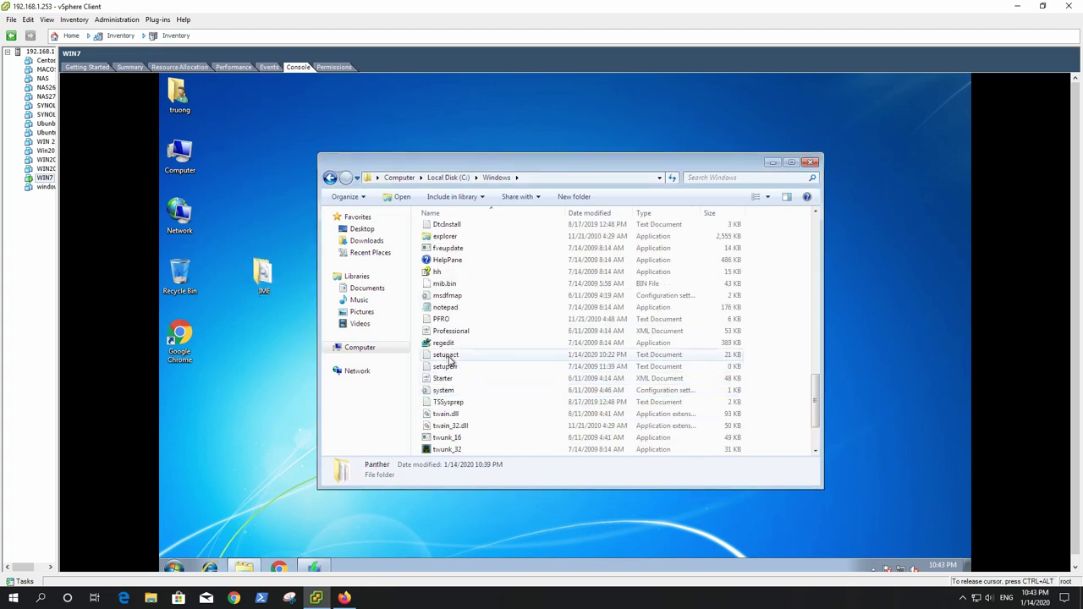
right_click(449, 357)
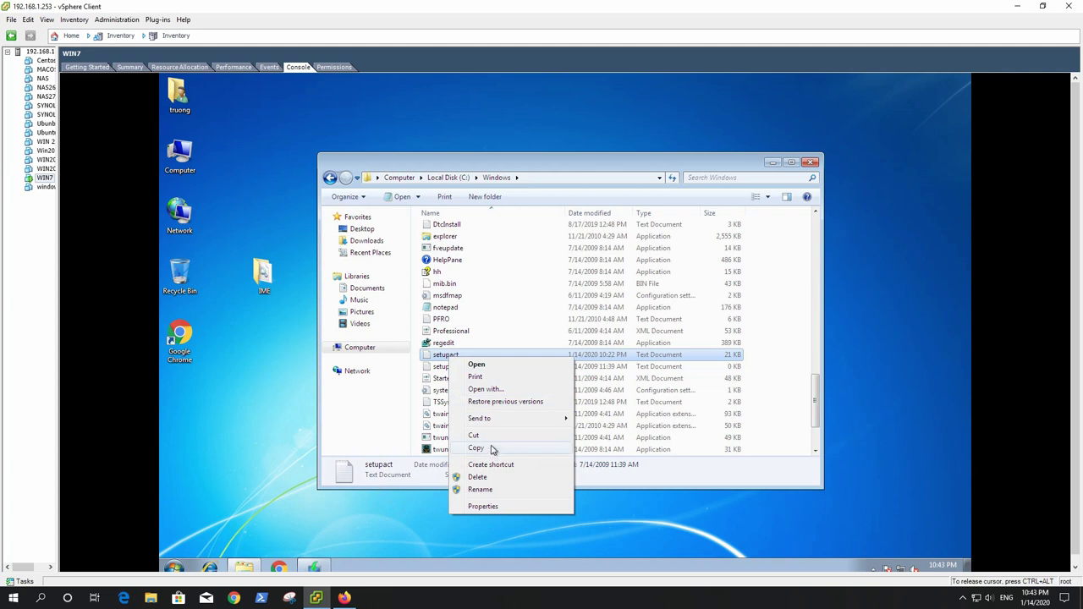
click(442, 390)
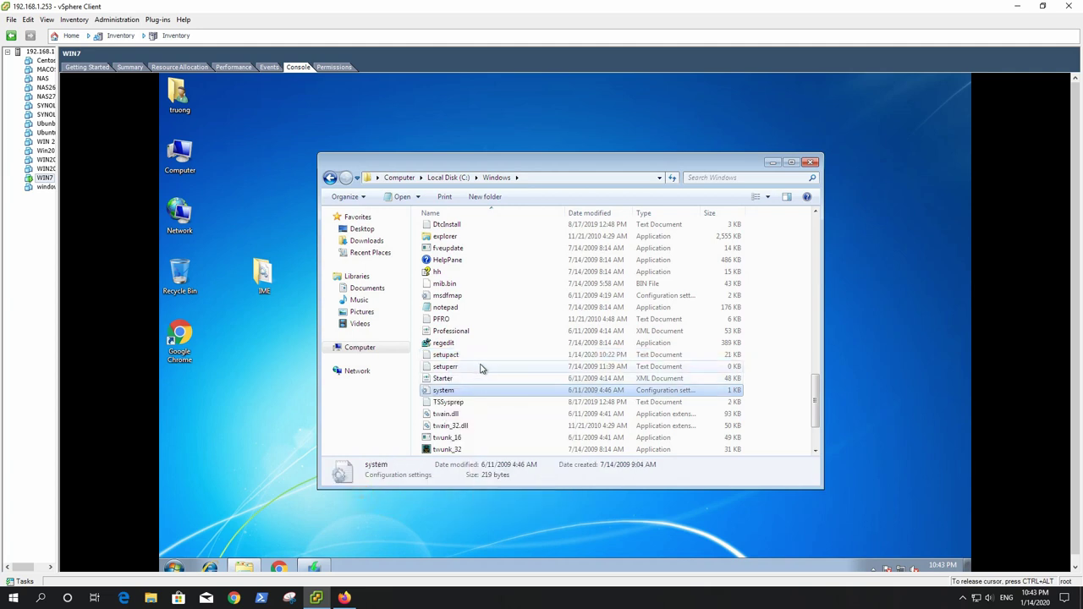
click(455, 356)
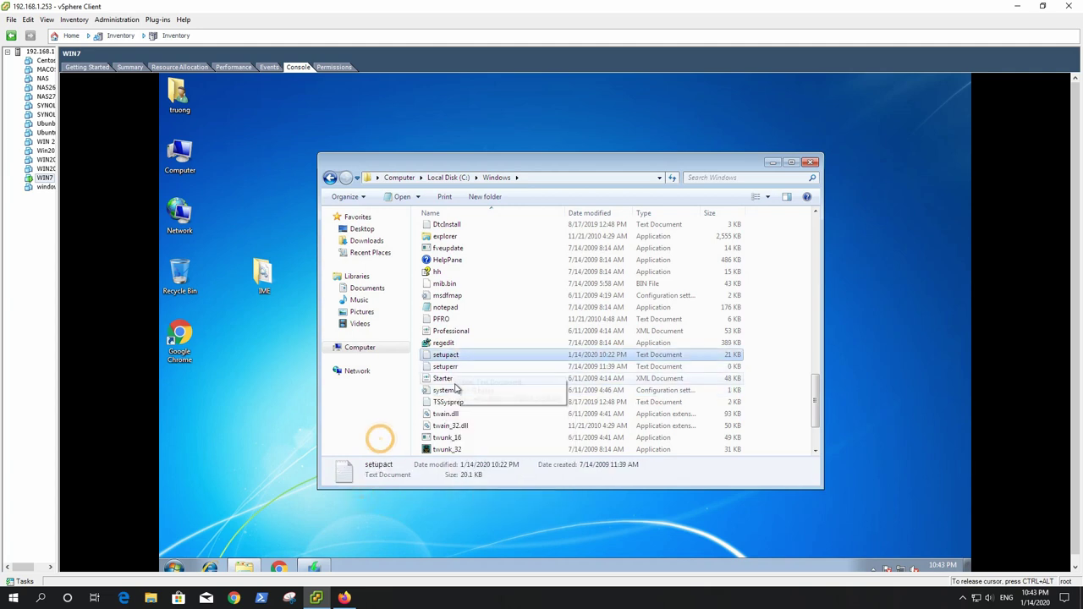
shift+click(453, 439)
right_click(451, 411)
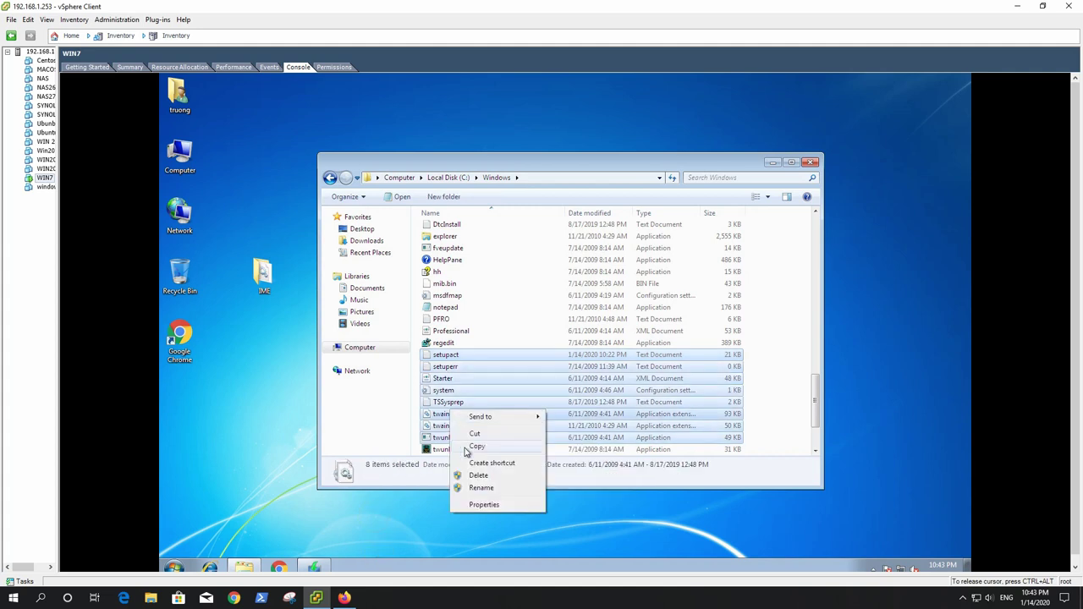
click(476, 446)
right_click(235, 374)
click(261, 424)
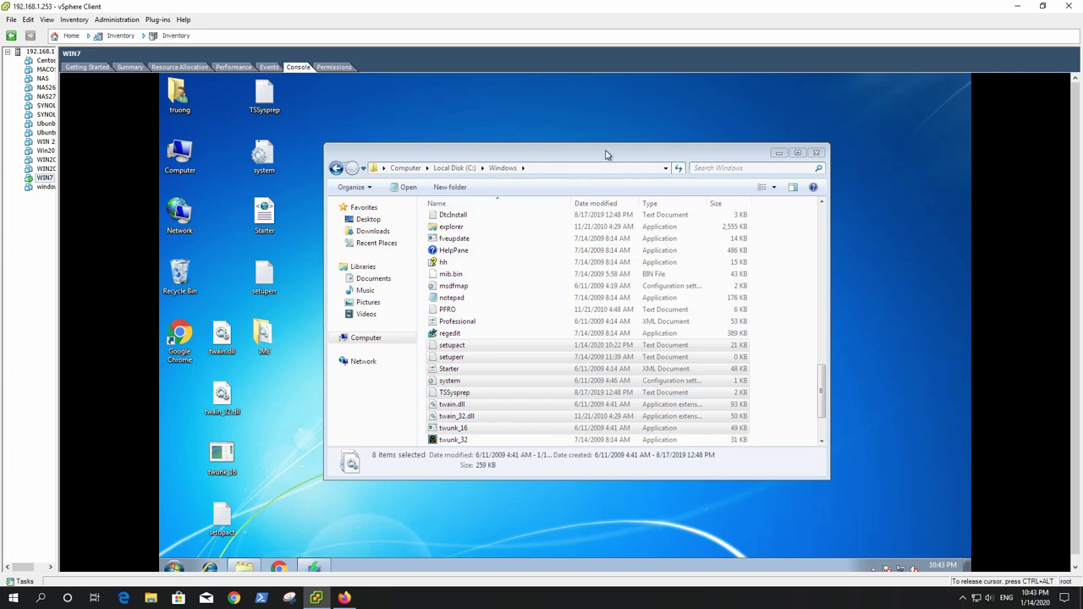
click(647, 225)
click(817, 152)
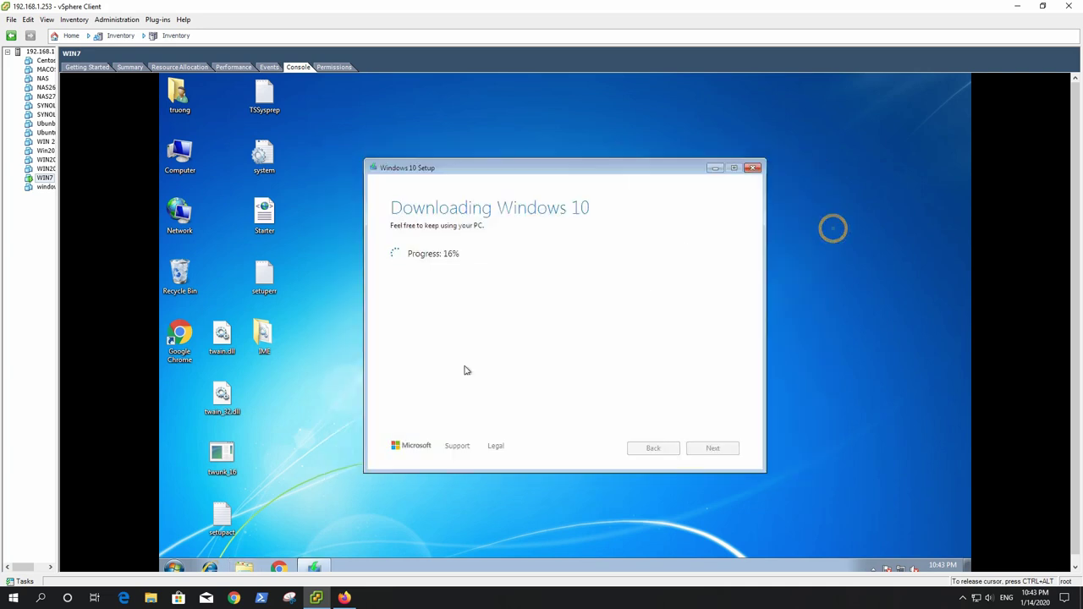
- Create a new folder named 7net on the desktop
right_click(295, 400)
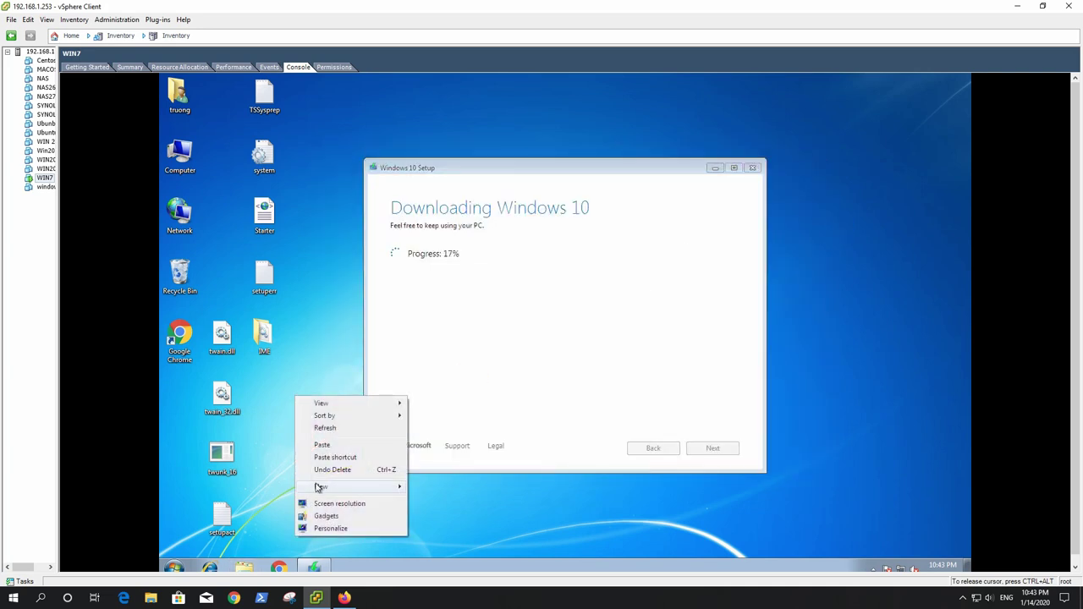
mouse_move(382, 494)
click(429, 383)
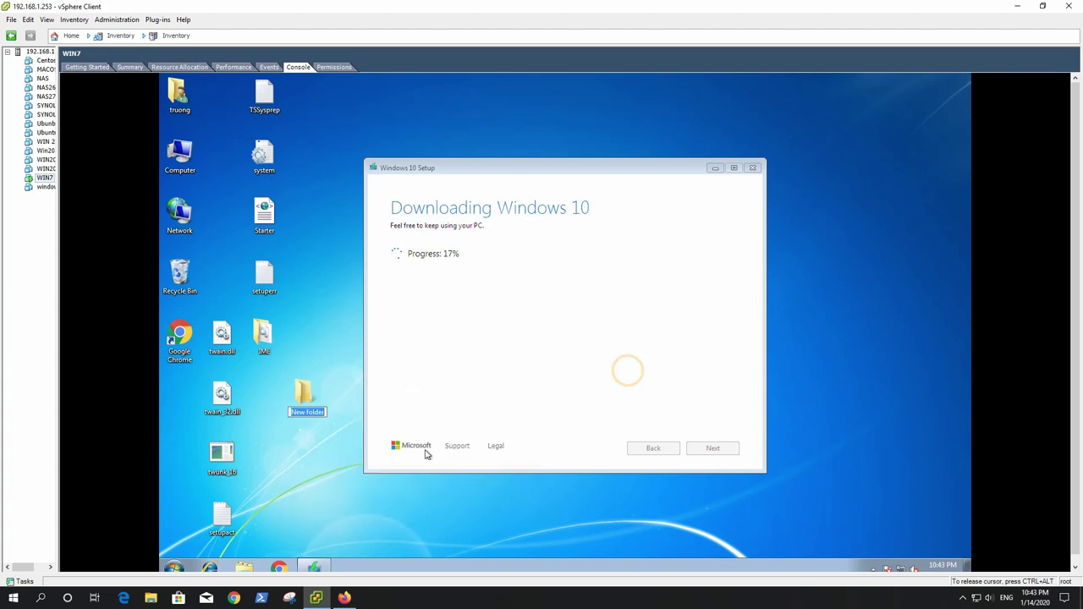
text(7net)
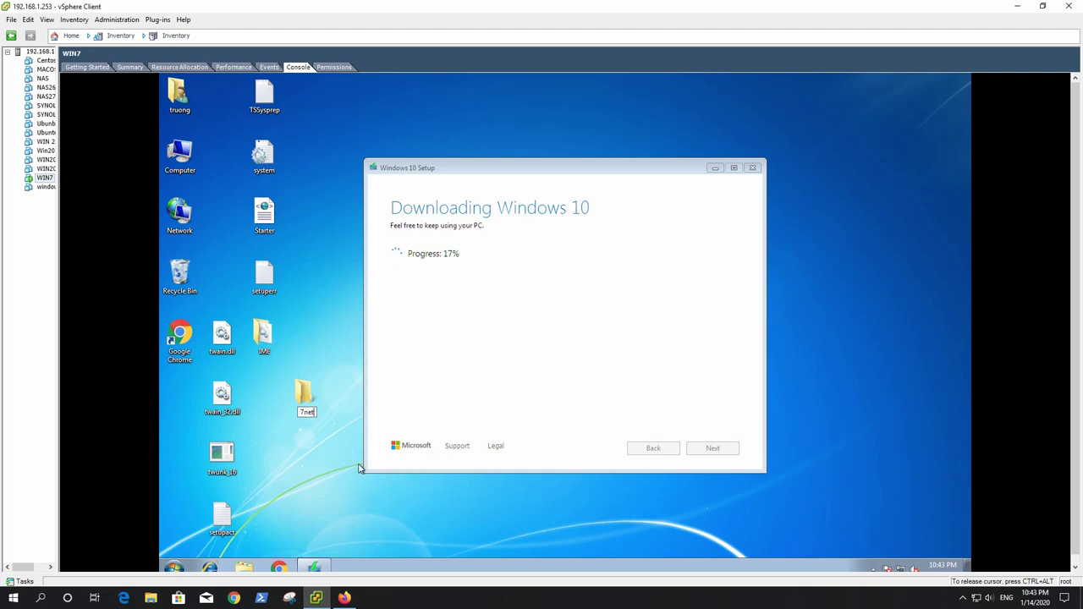
key(Return)
- Create a Rich Text Document named 7net inside the desktop's 7net folder
double_click(306, 409)
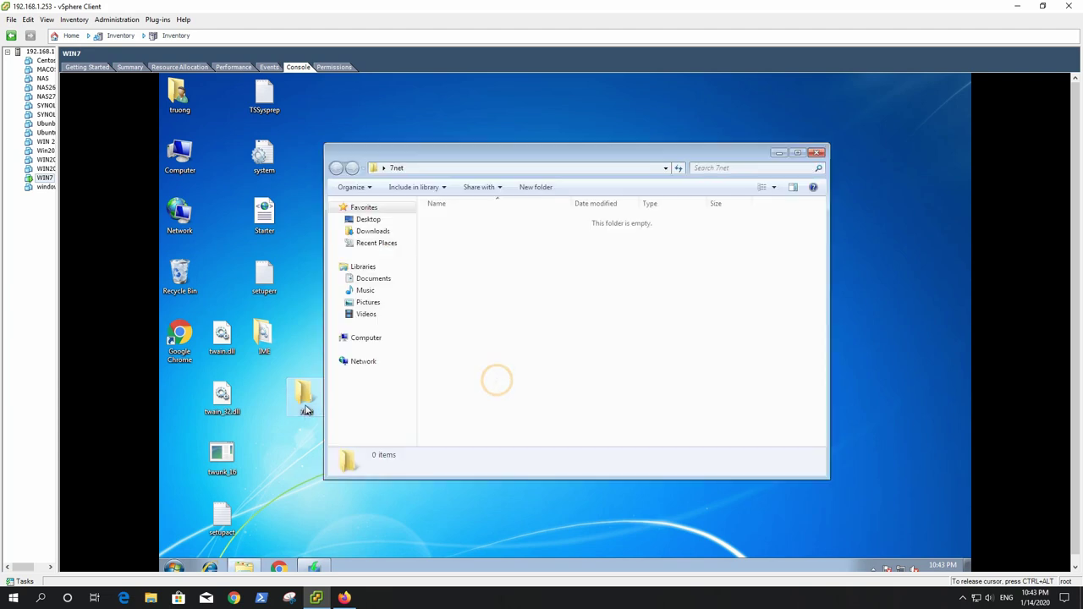
right_click(515, 290)
mouse_move(558, 425)
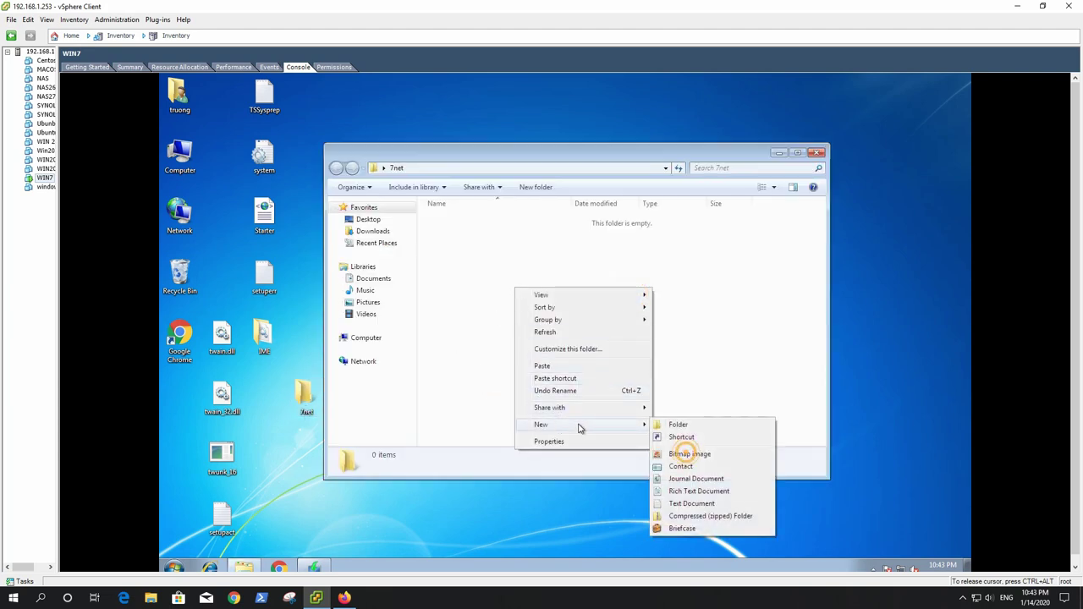
click(687, 492)
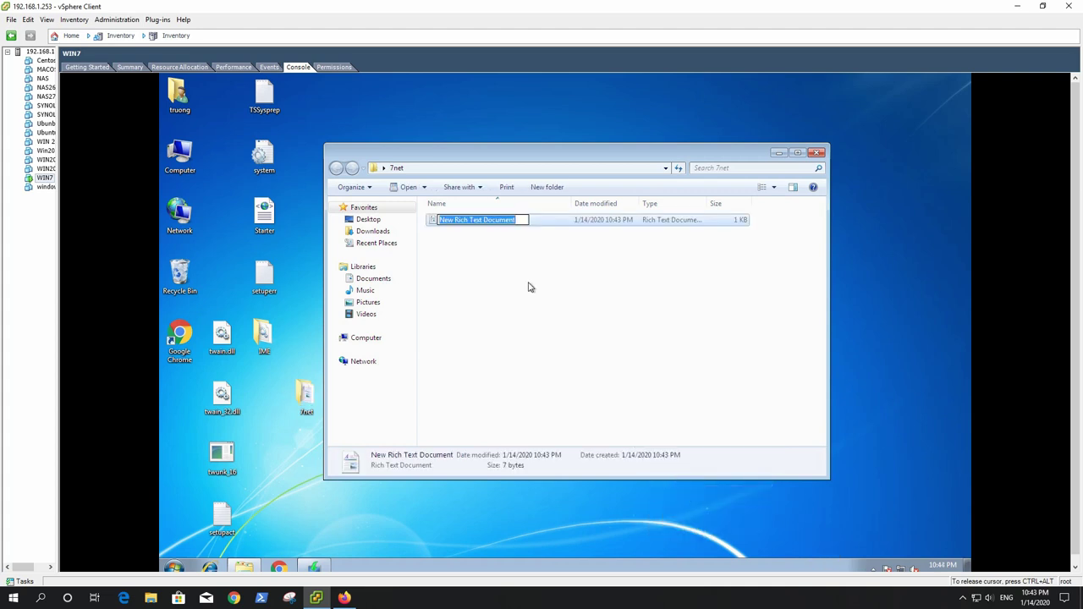
text(7net)
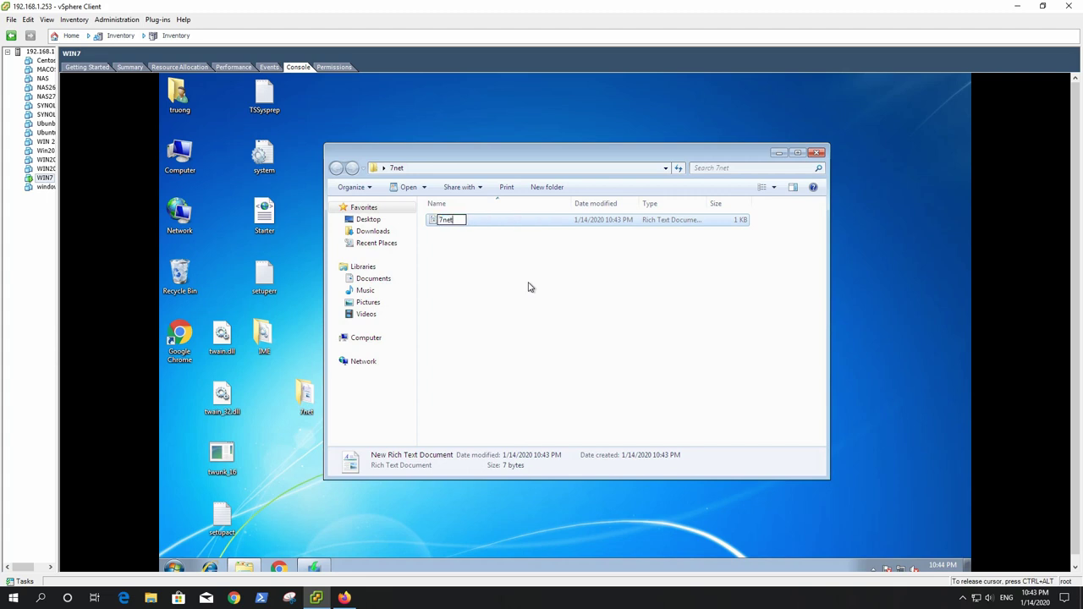
click(529, 288)
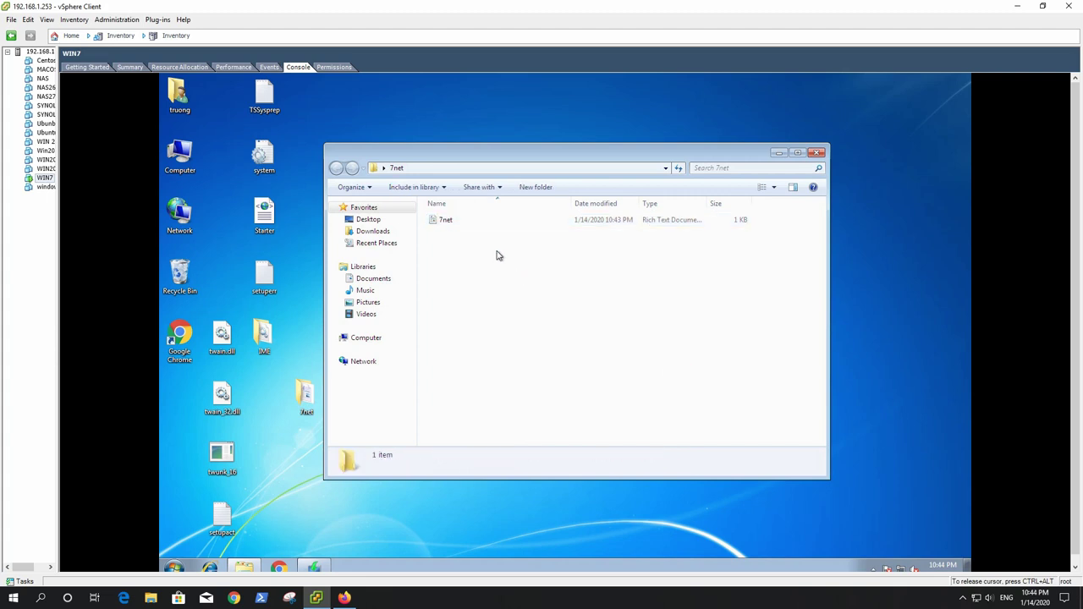
- Write the lines "kjdgjkdgk", "asdgkhbsgkjsadg" and "asdgksagbka" in the 7net document, save it and close it
double_click(454, 225)
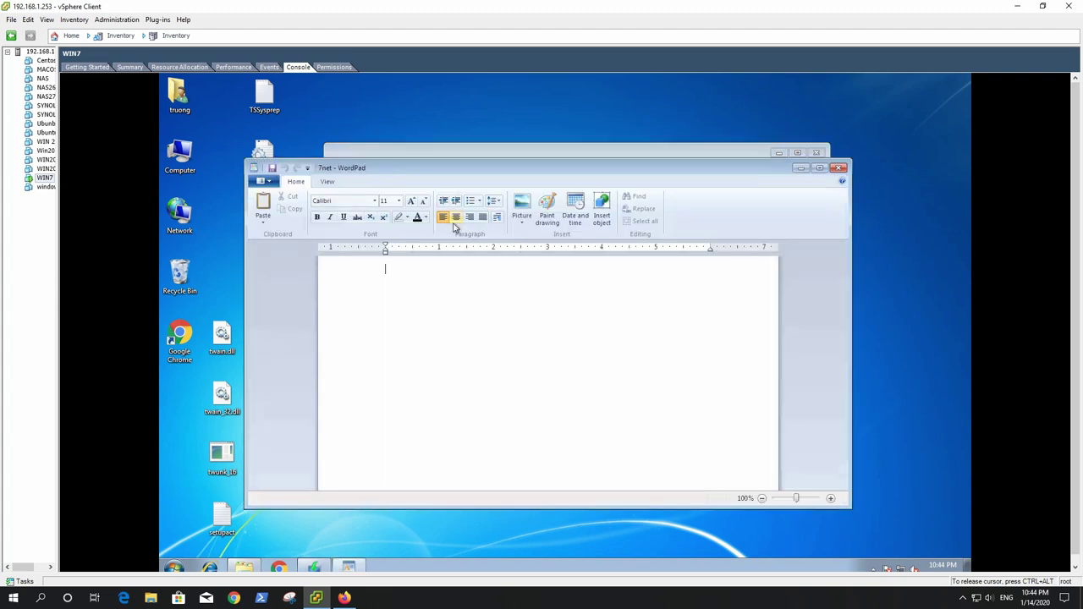
text(kjdgjkd)
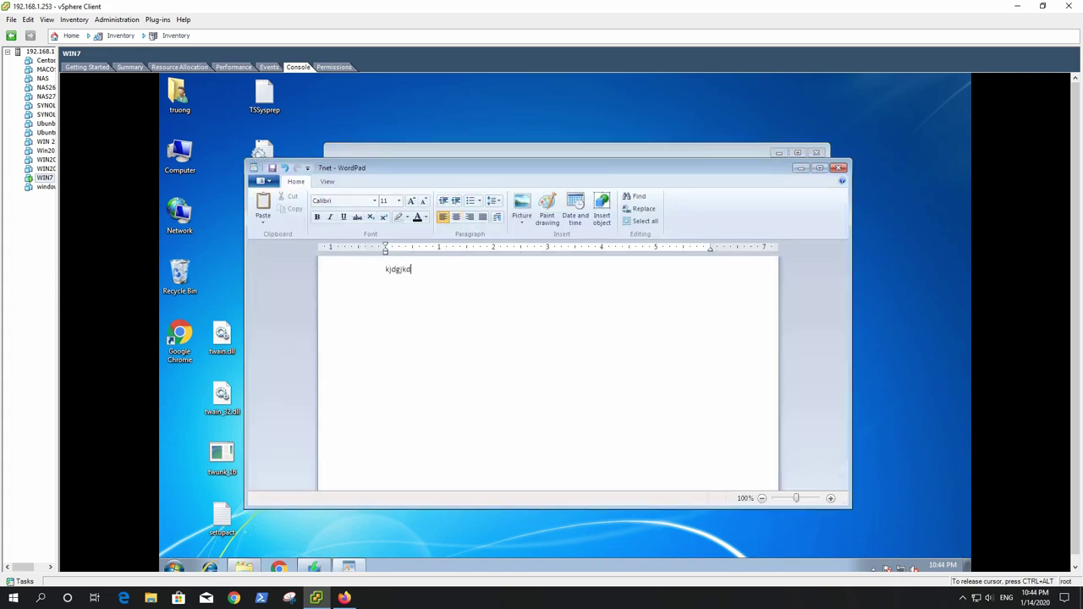
text(gk asdgkhbsgkjsadg)
key(Return)
text(asdgksagbka)
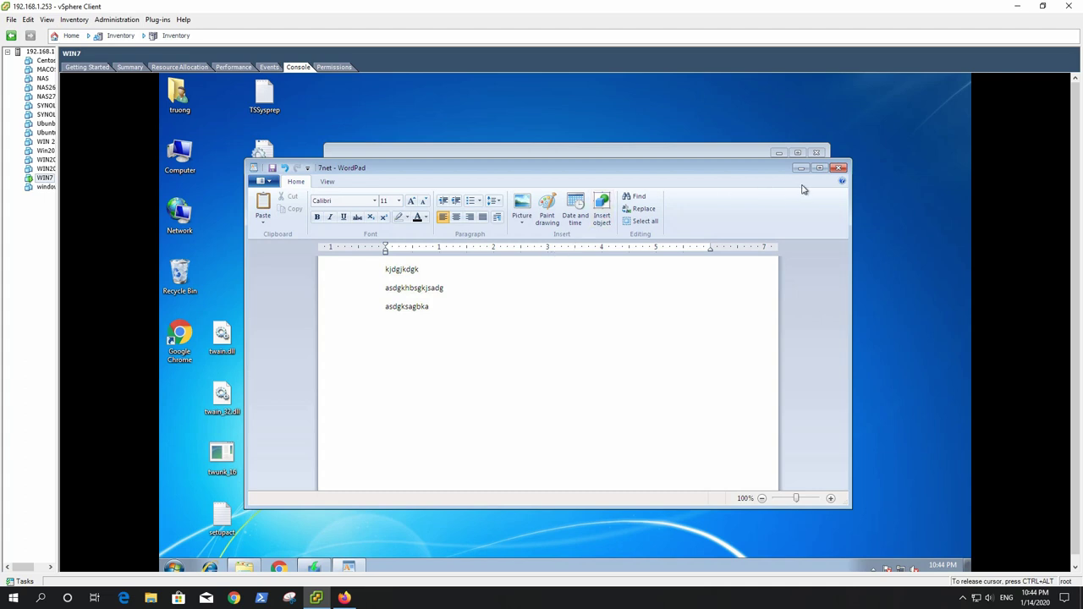
click(272, 167)
click(839, 168)
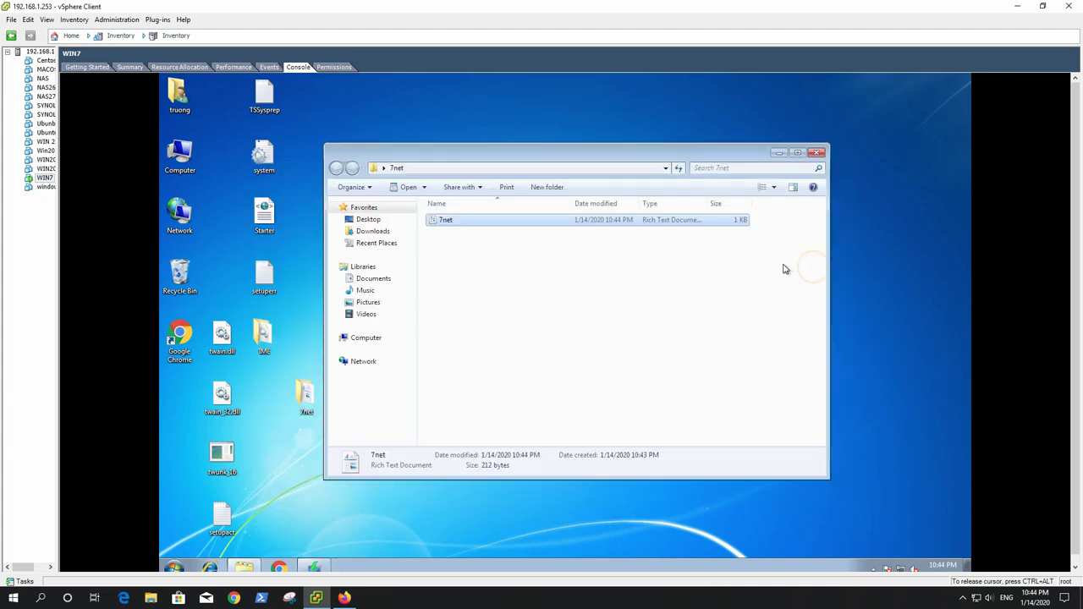
- Close the 7net folder window and move the 7net folder below the Google Chrome icon on the desktop
click(817, 153)
drag(305, 396, 225, 402)
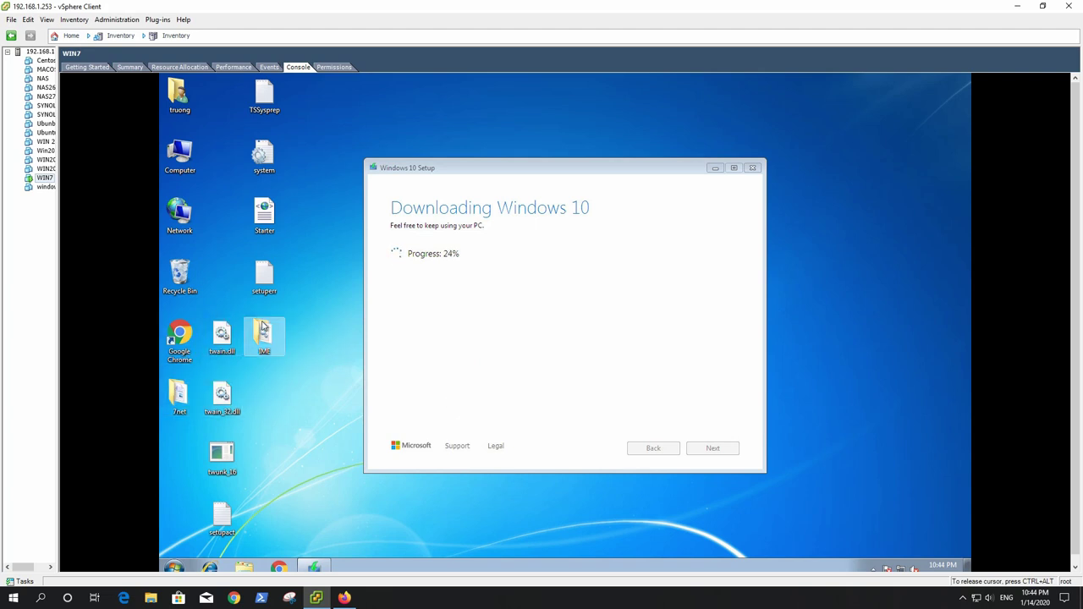
click(179, 339)
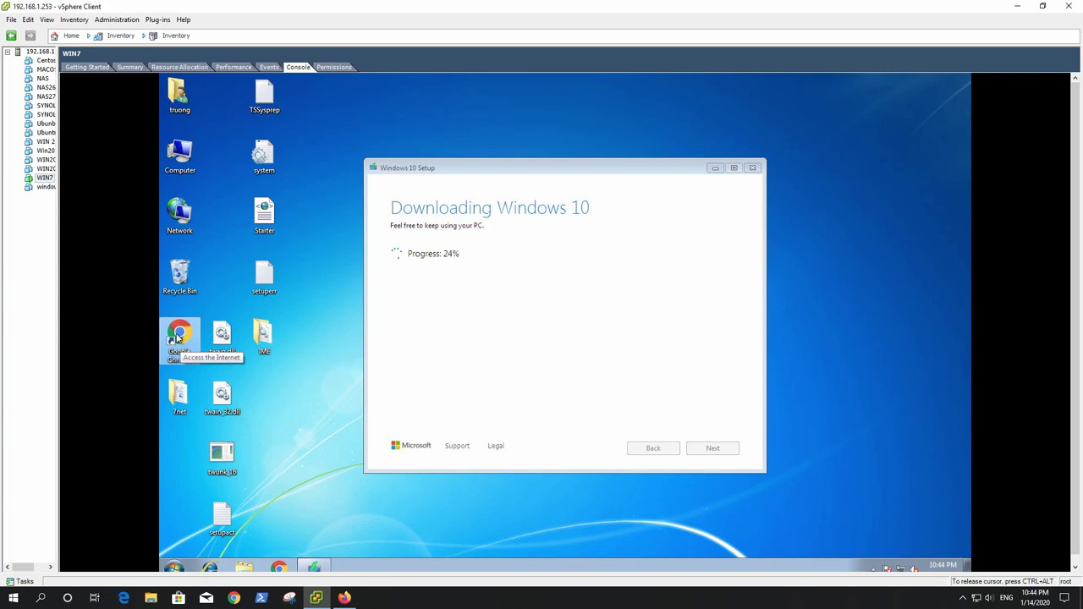
click(264, 336)
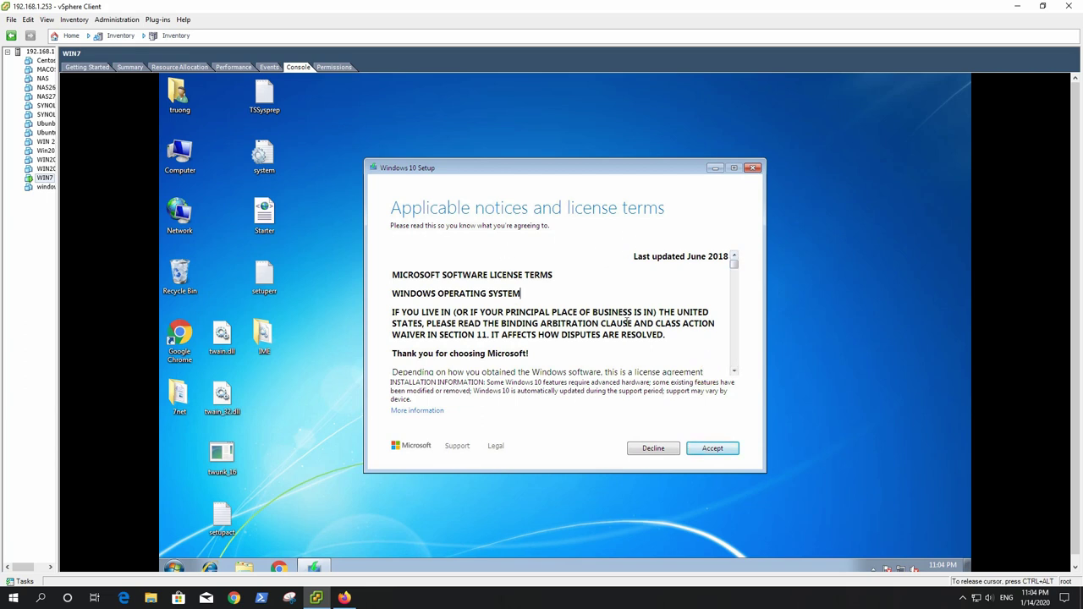
- Accept the Windows 10 license terms and confirm "Keep personal files and apps" as what to keep
click(721, 455)
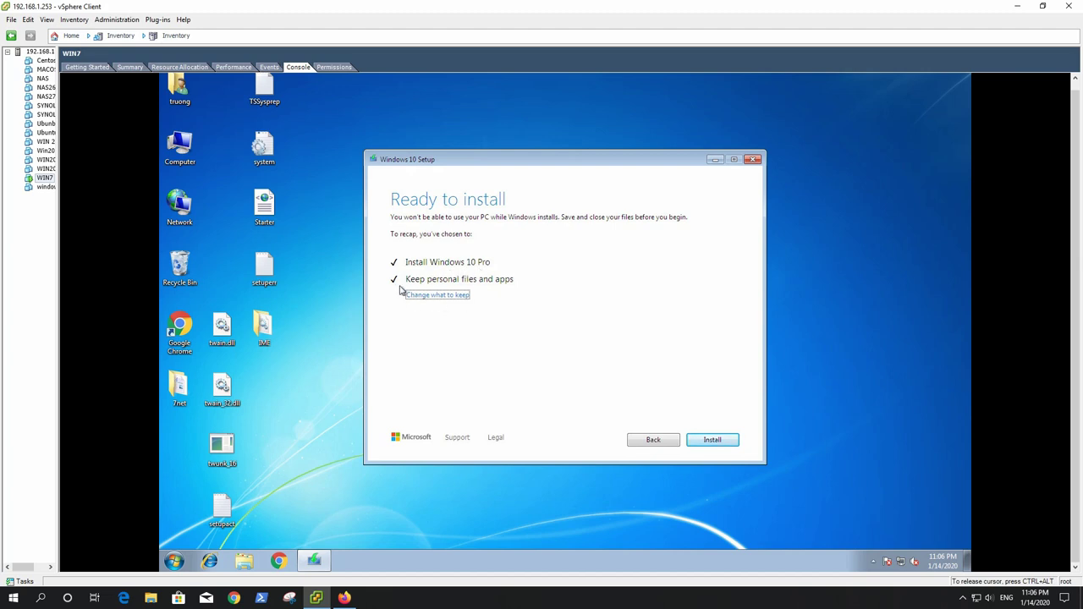
click(443, 297)
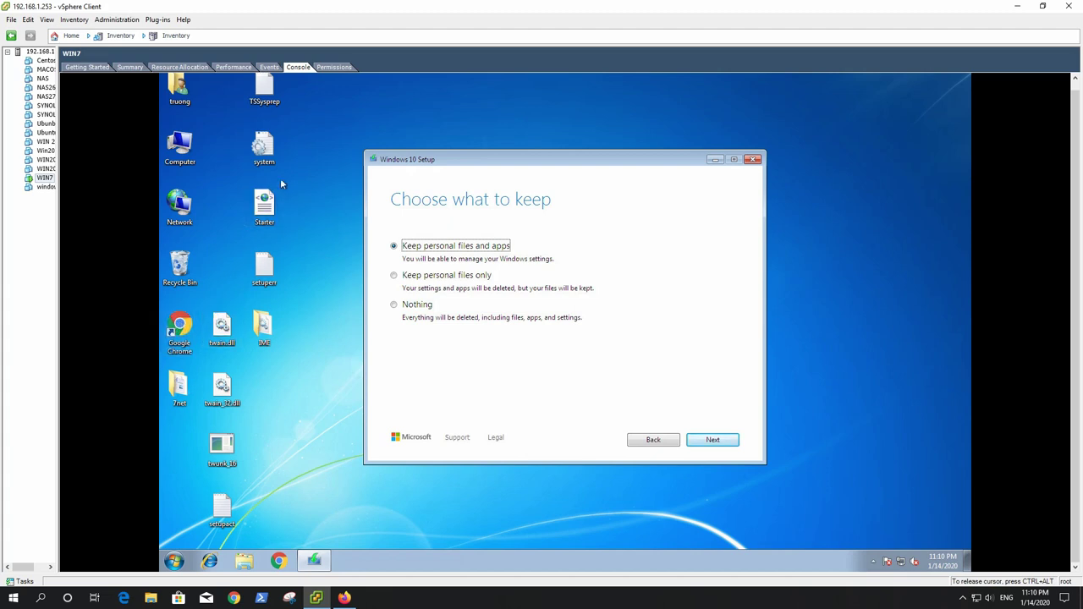
click(250, 355)
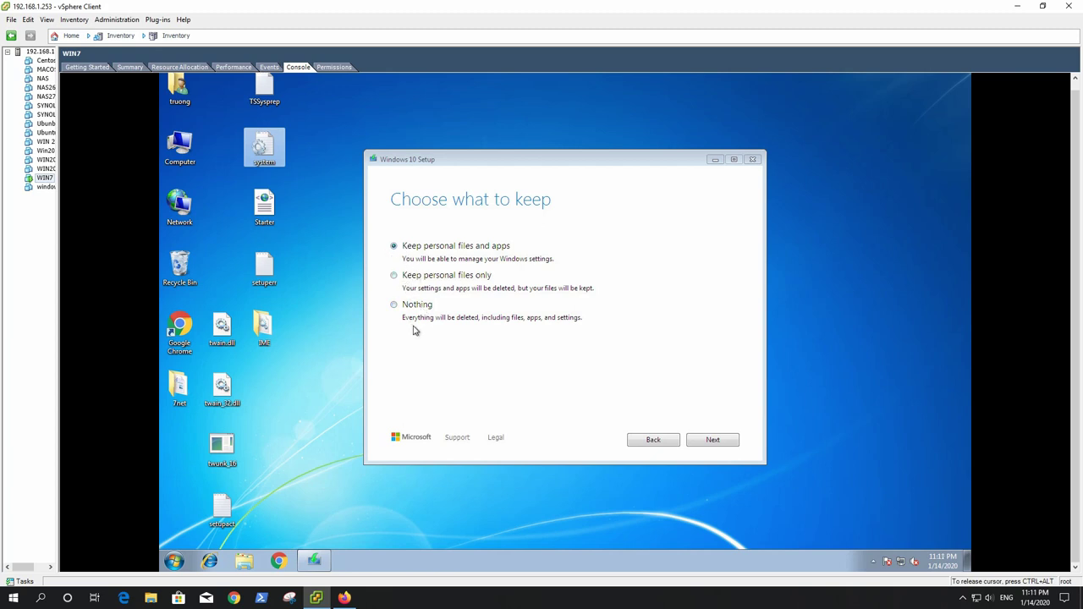
click(415, 263)
click(395, 306)
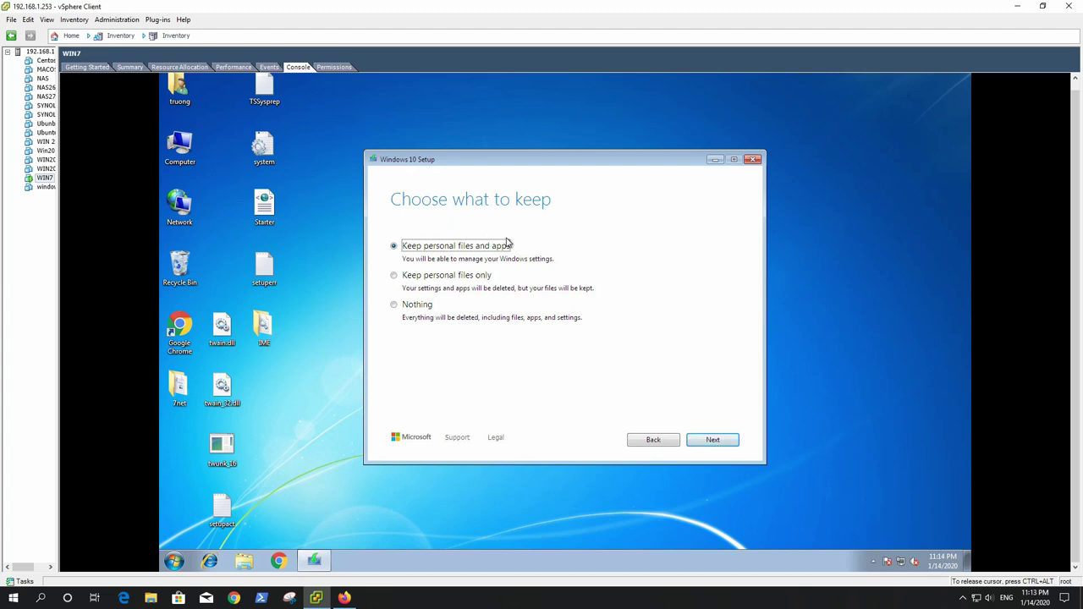
click(713, 441)
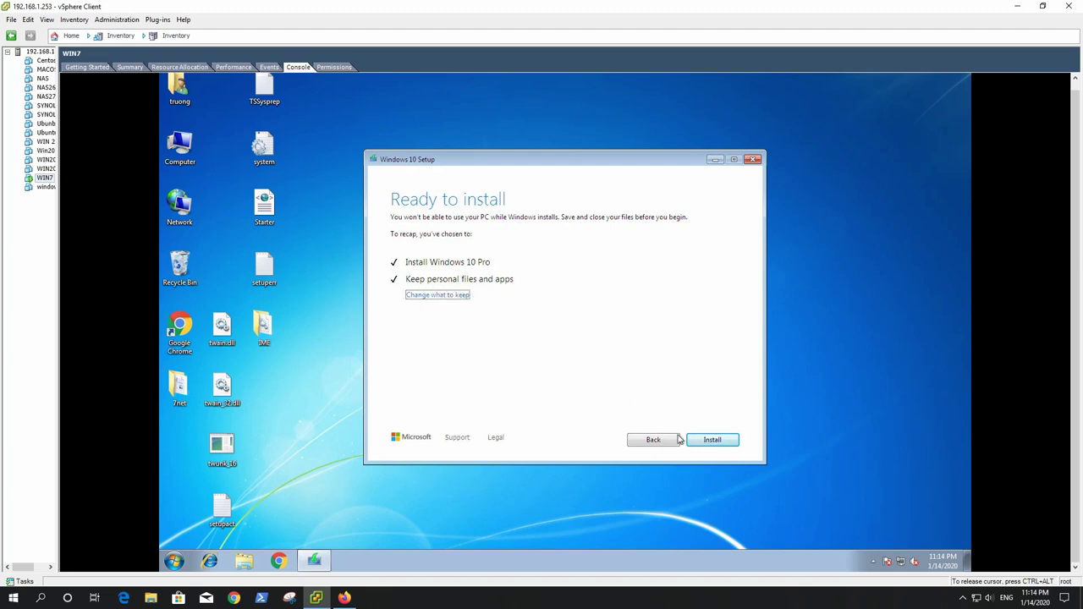
- Start the Windows 10 Pro installation and accept the default privacy settings for the device
click(712, 441)
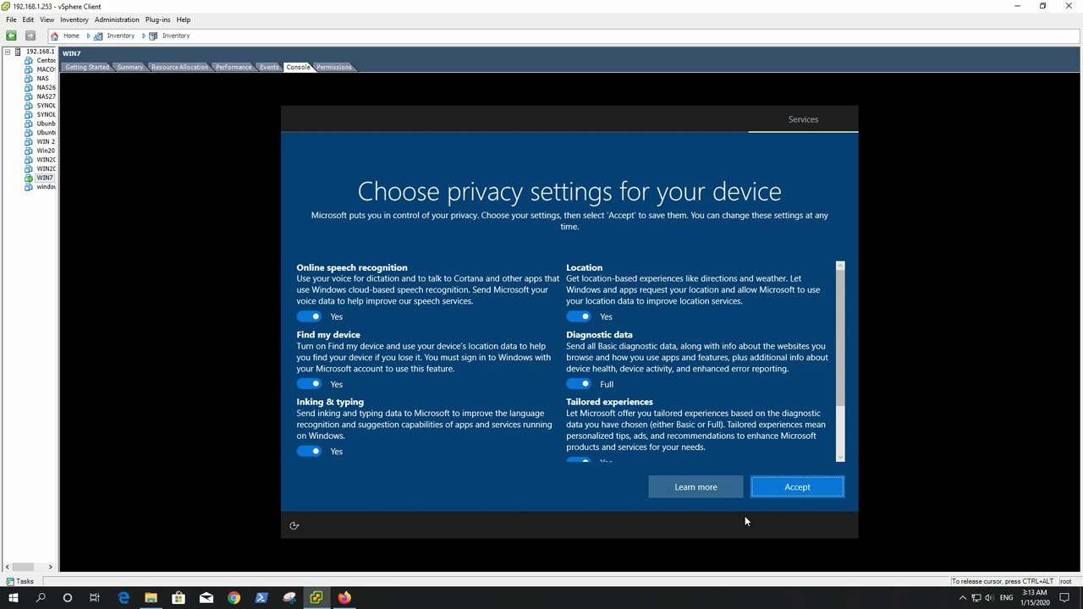
click(796, 489)
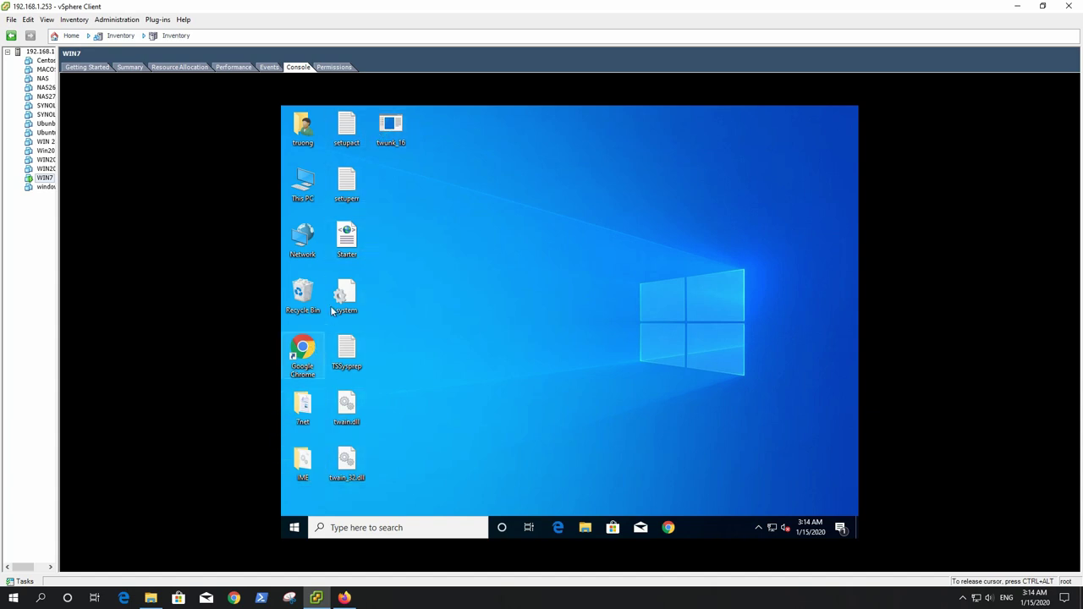
- Check the Windows edition and activation status in This PC's system properties and close the window
click(300, 353)
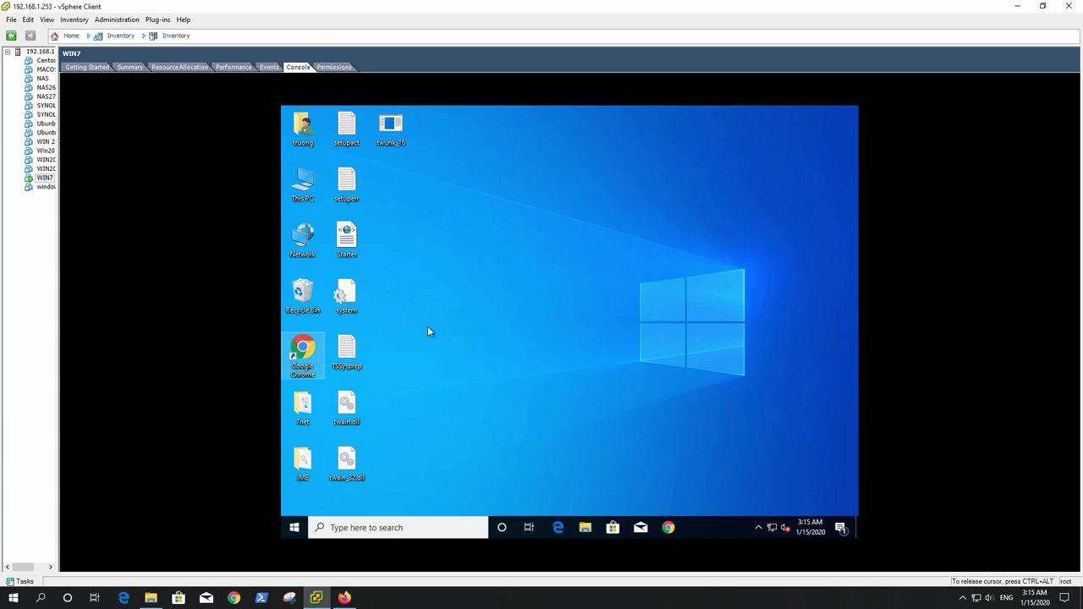
right_click(302, 187)
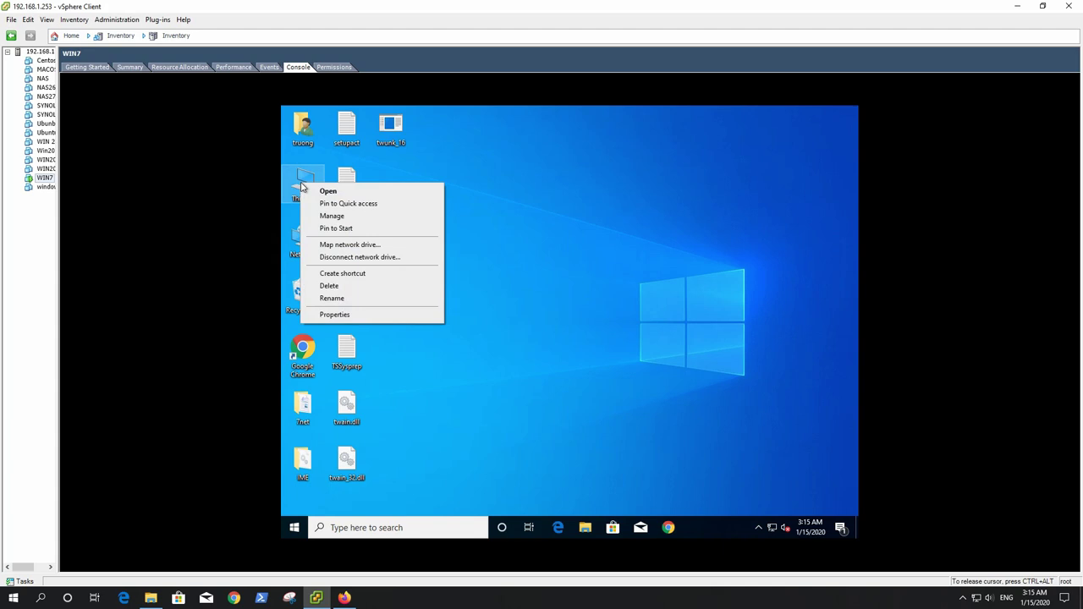
click(339, 313)
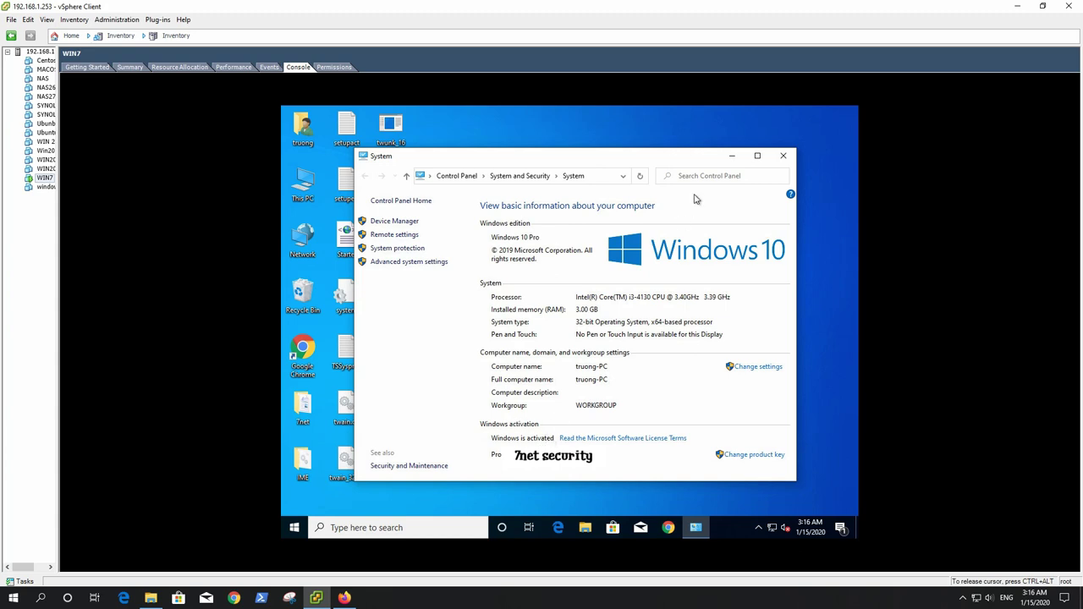
click(784, 157)
- Launch Google Chrome to check that it still works after the upgrade, and close it
double_click(305, 359)
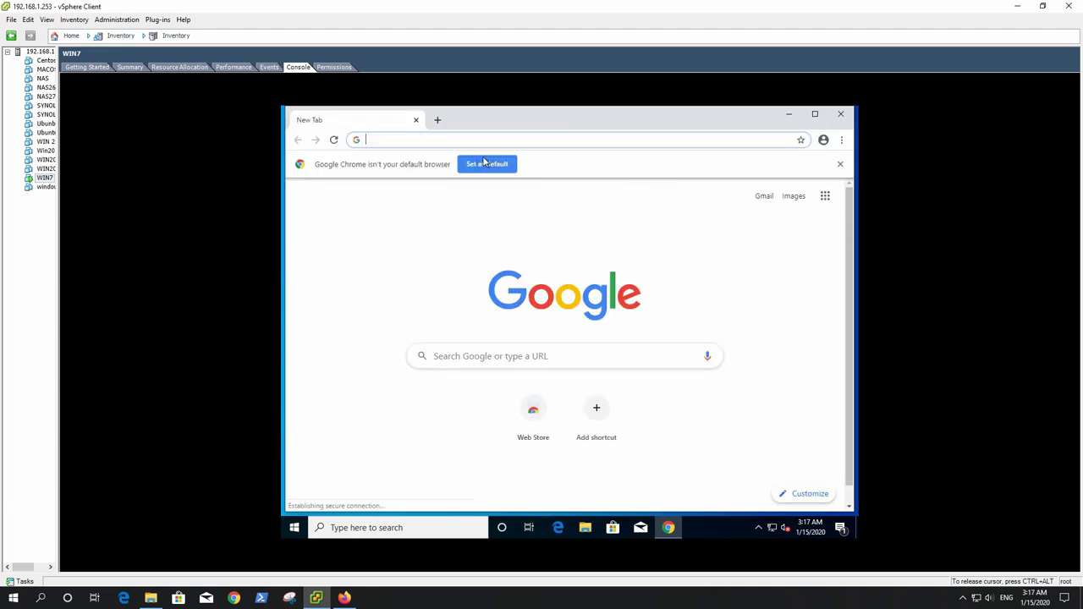
click(626, 244)
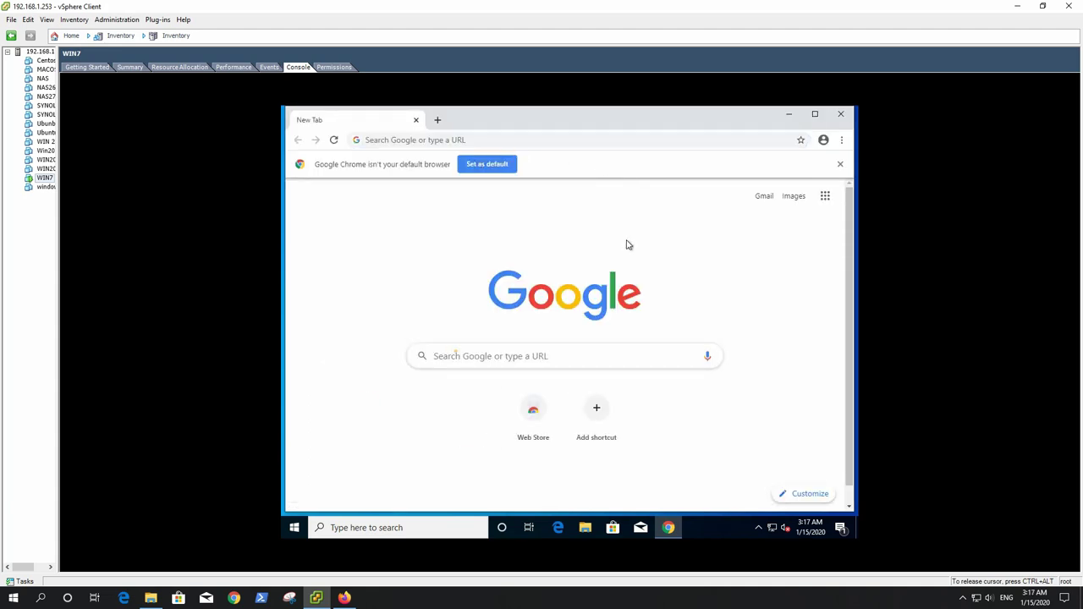
click(840, 113)
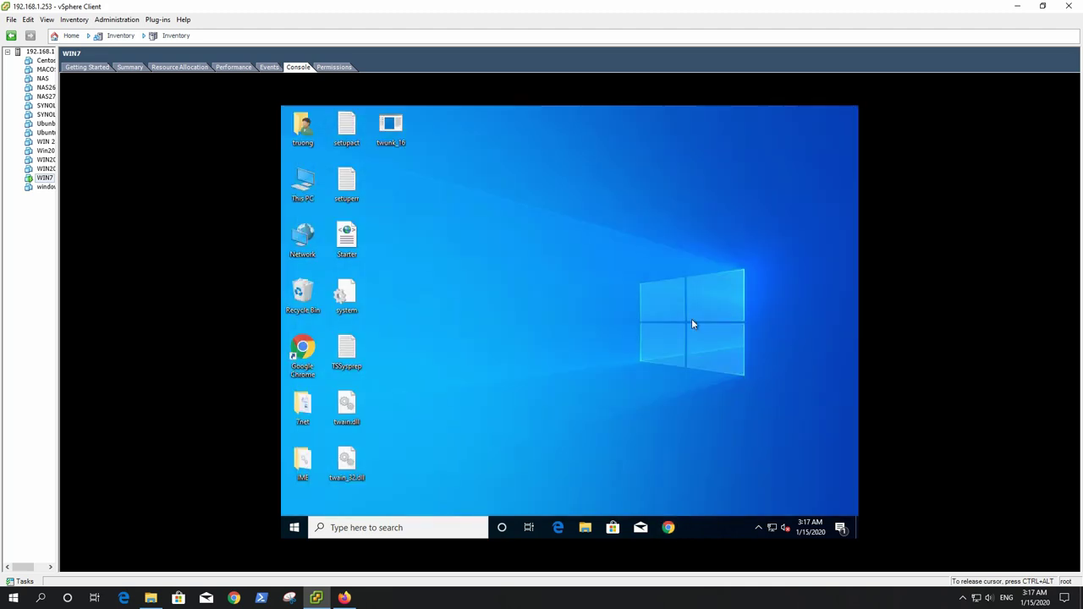
- Check the size of the Windows.old folder on Local Disk (C:) in its properties and close them
double_click(303, 184)
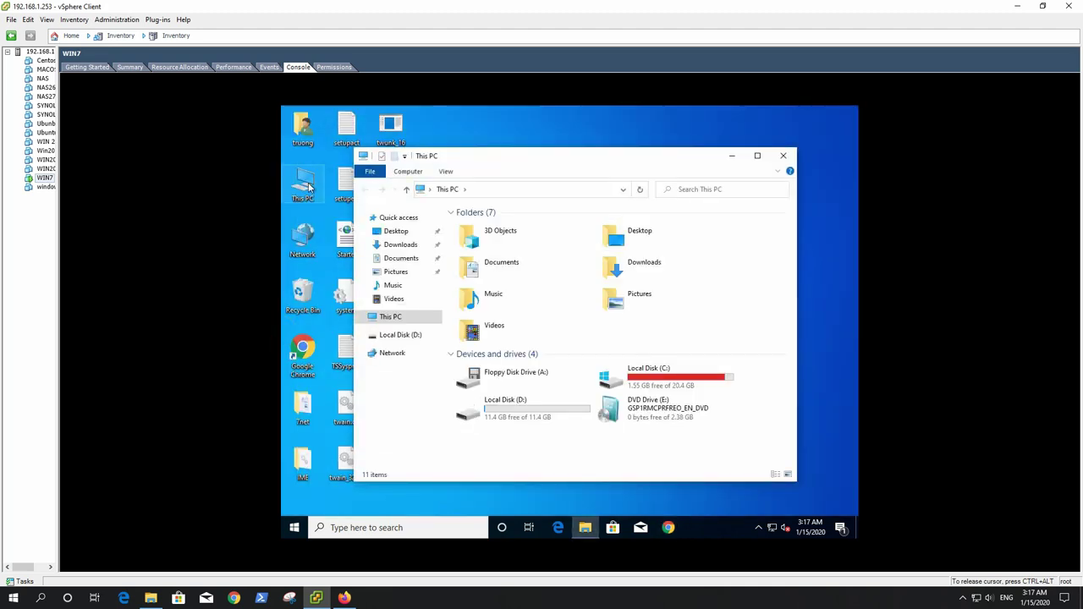
click(667, 385)
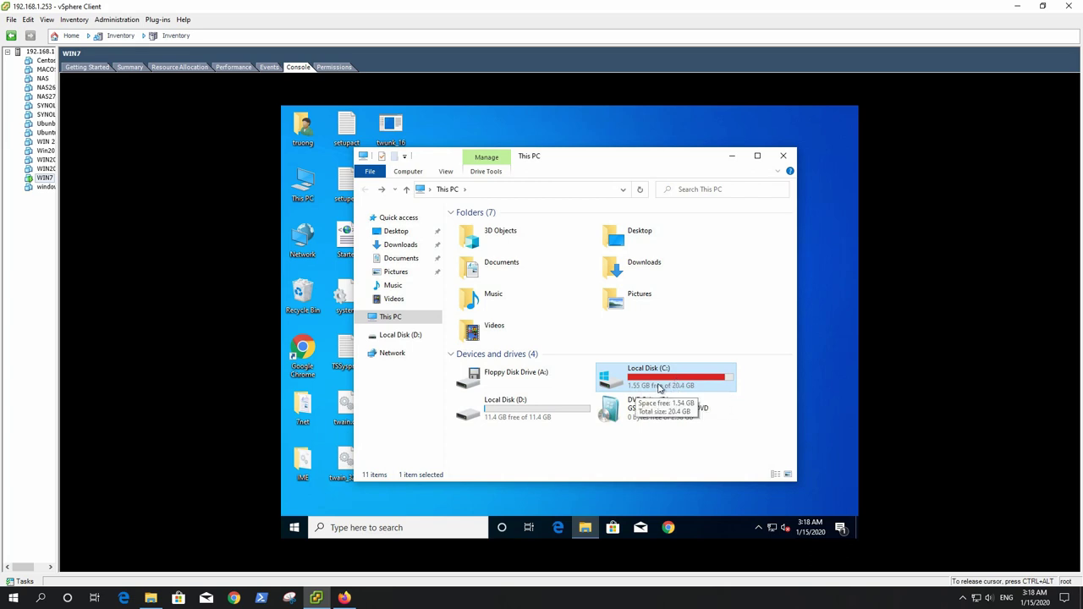
double_click(660, 383)
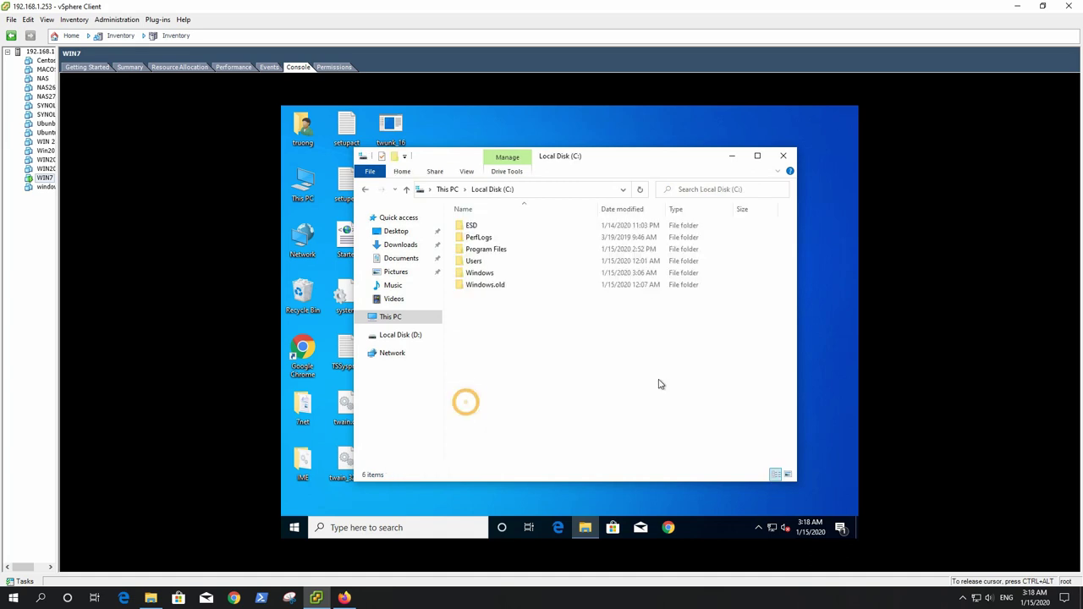
right_click(496, 288)
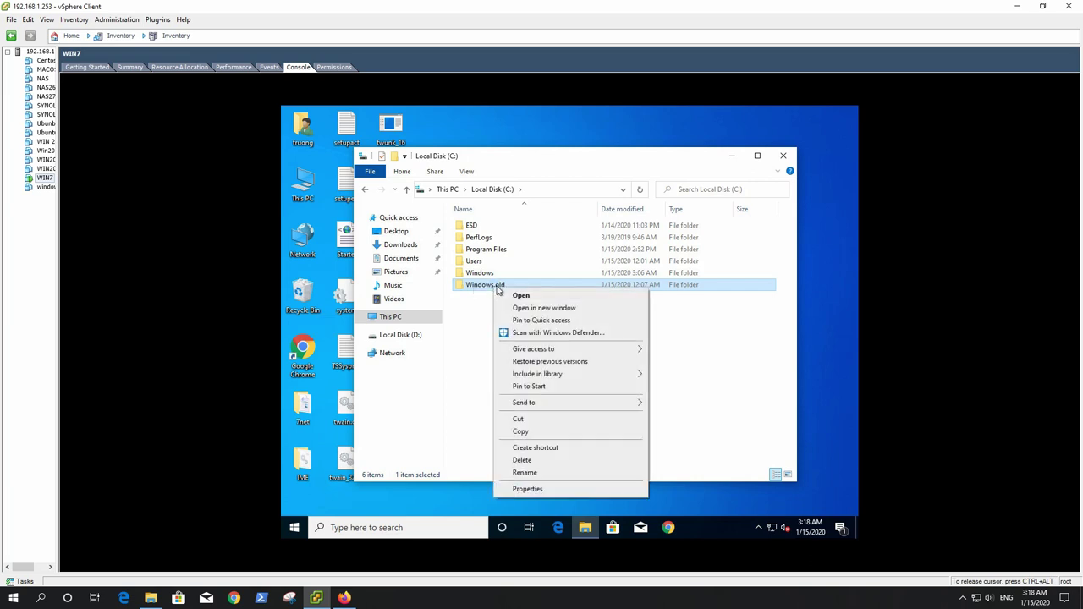
click(518, 489)
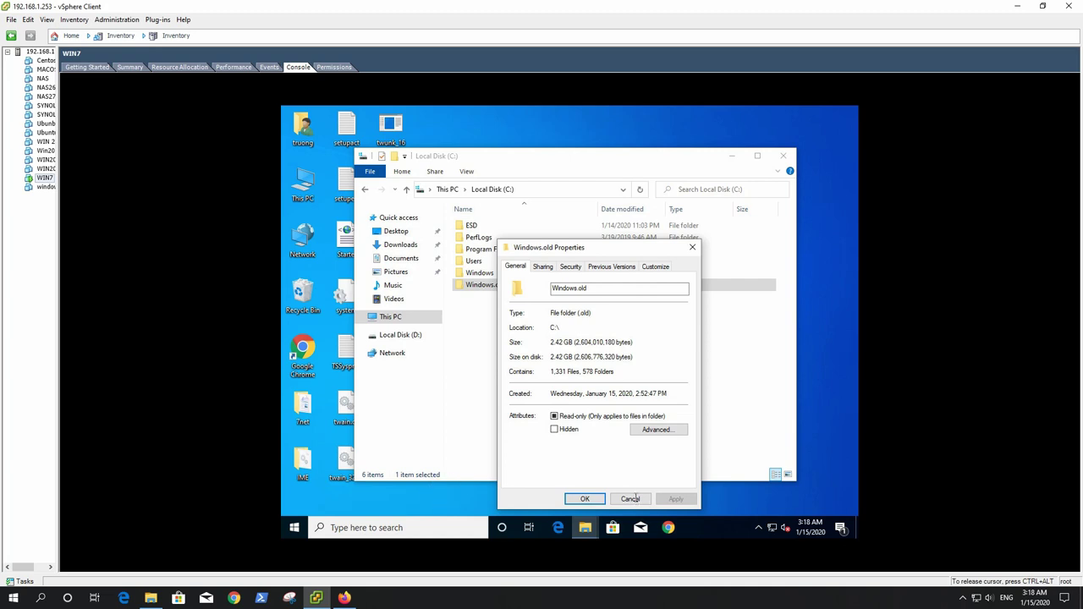
click(634, 498)
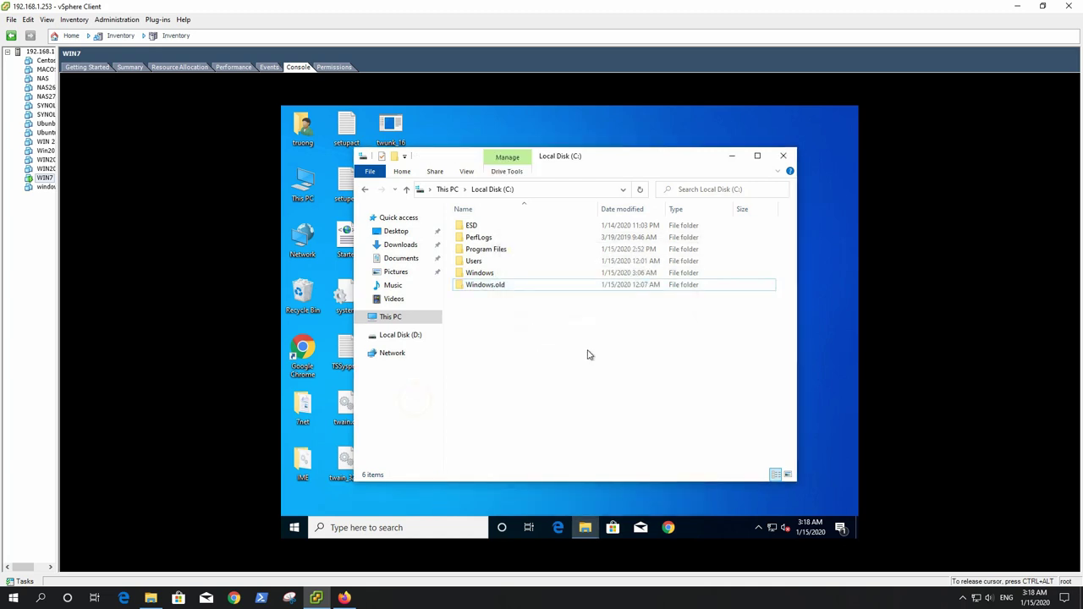
- Open Disk Cleanup from the properties of Local Disk (C:) and rescan the drive with system files included
click(448, 189)
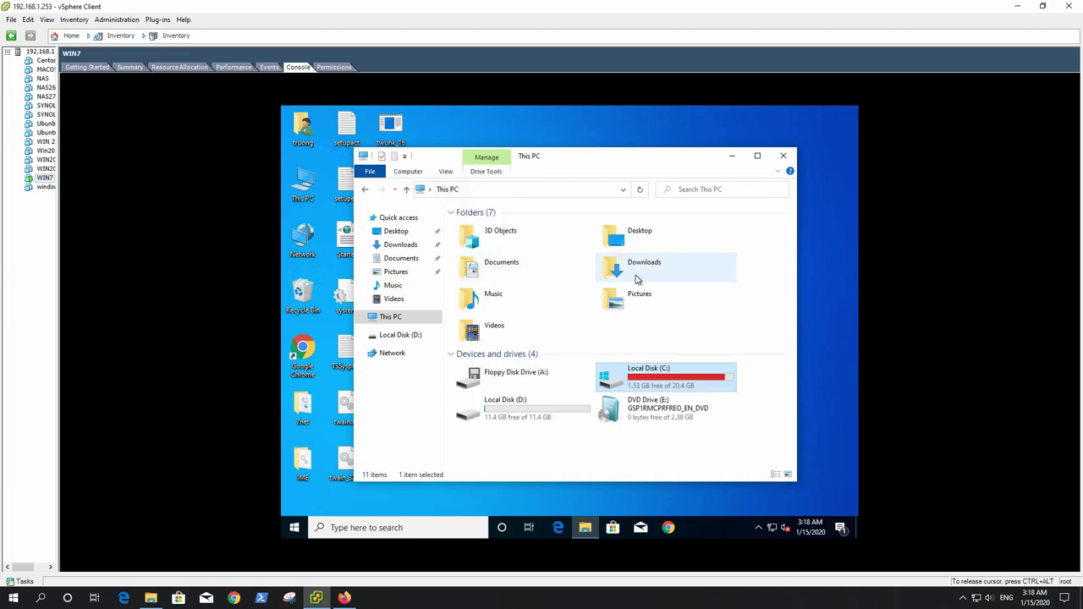
right_click(647, 375)
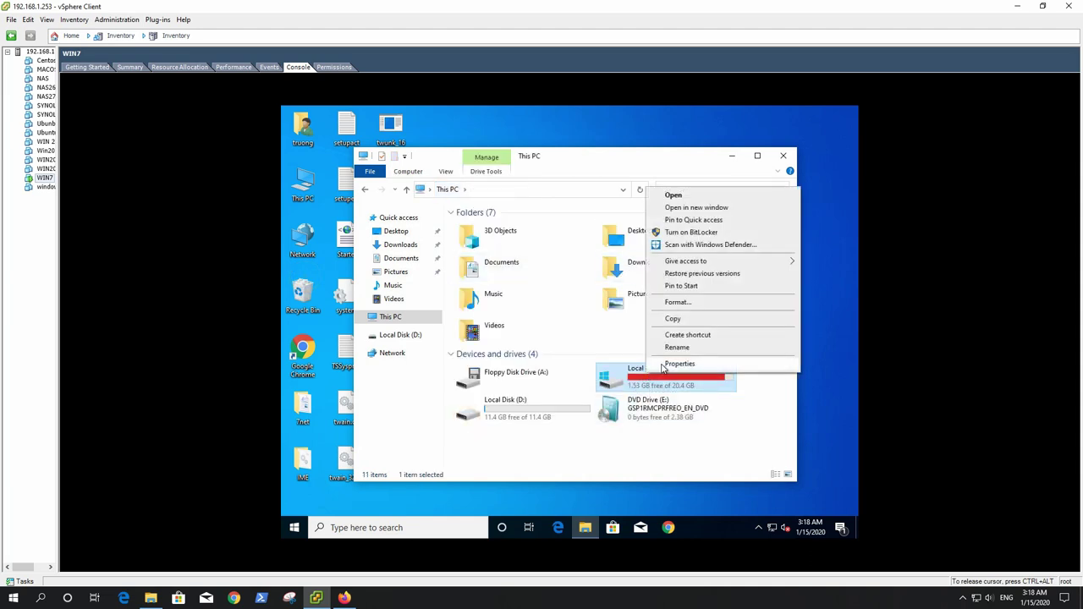
click(667, 364)
click(814, 420)
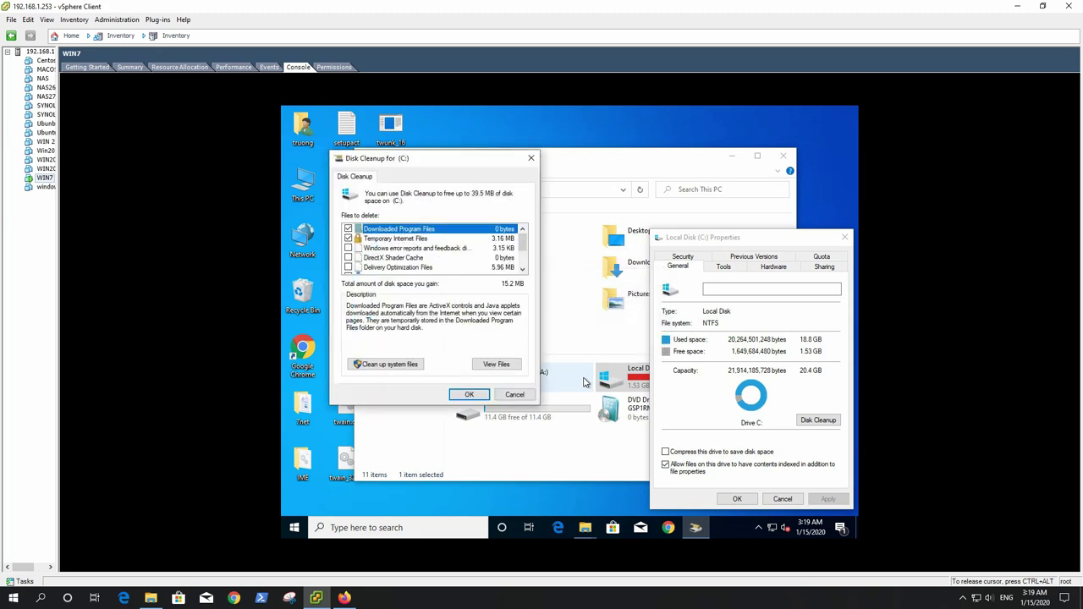
click(404, 373)
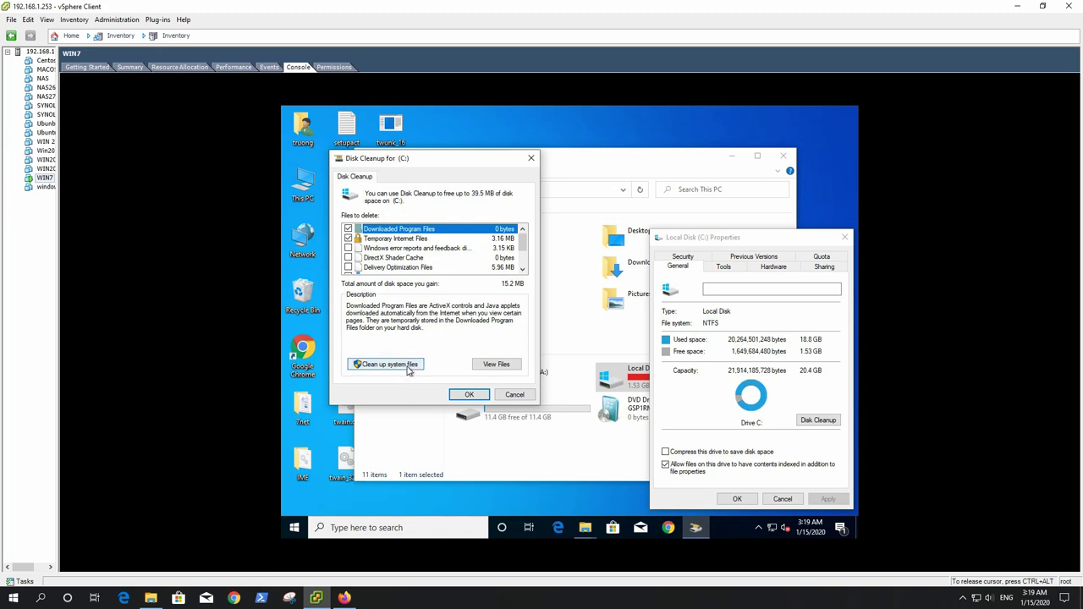
click(407, 365)
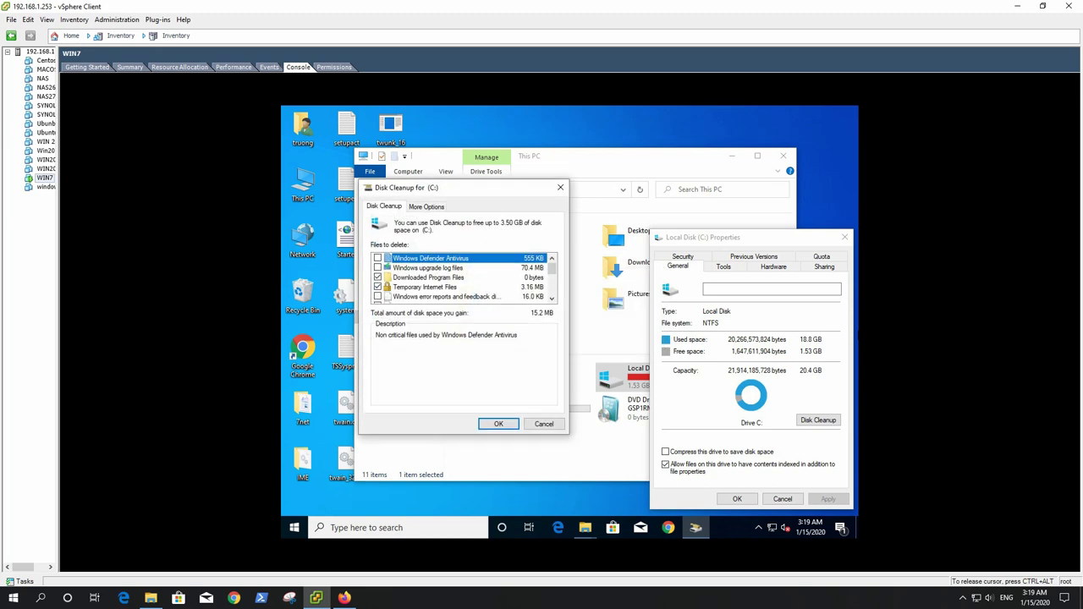
- Mark all file categories for deletion, including Windows upgrade log files, Downloads, Previous Windows installation(s), Recycle Bin and Temporary files
scroll(380, 282, down, 2)
click(378, 277)
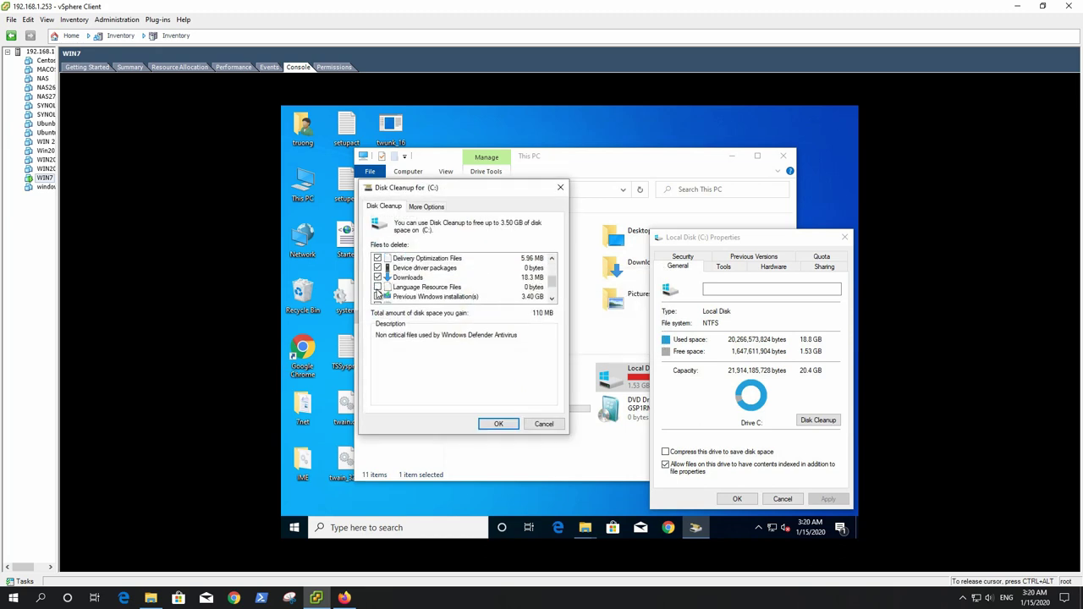
click(379, 288)
scroll(381, 288, down, 1)
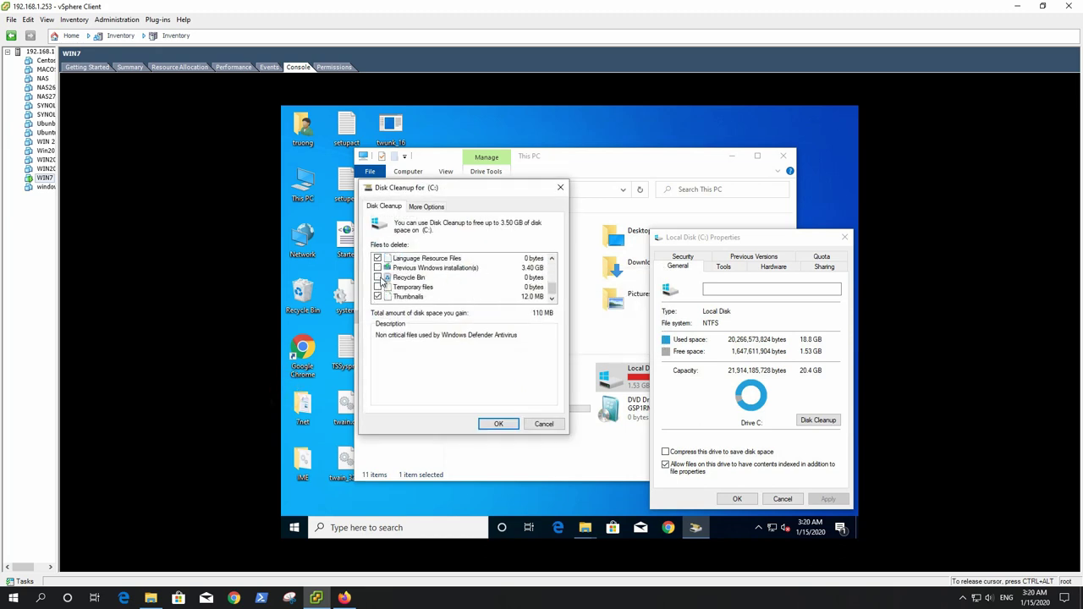
click(378, 268)
click(378, 278)
click(377, 287)
click(531, 269)
scroll(450, 280, up, 3)
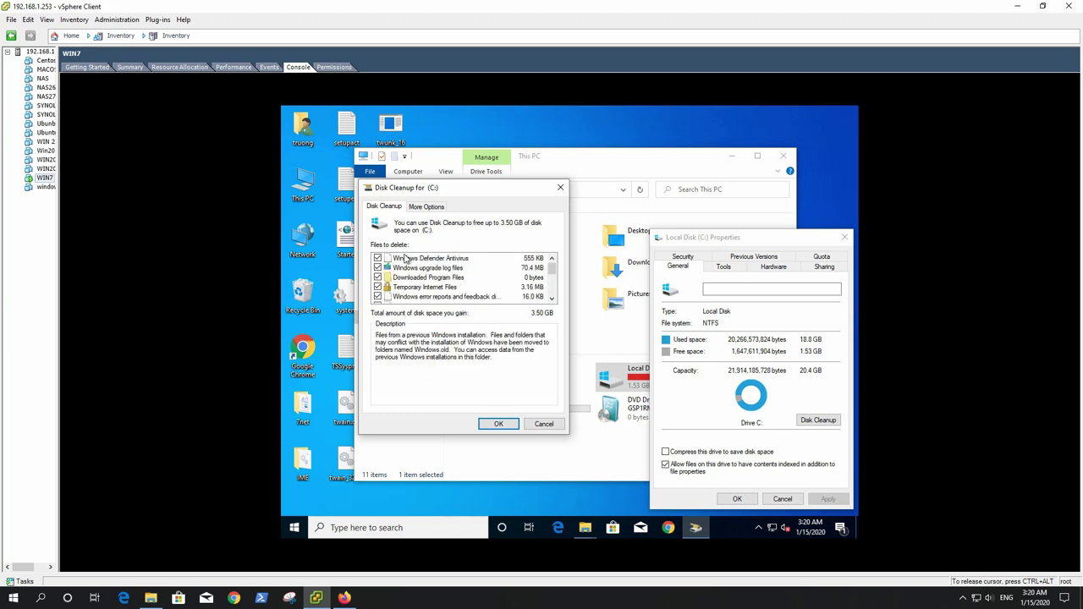
scroll(451, 275, down, 3)
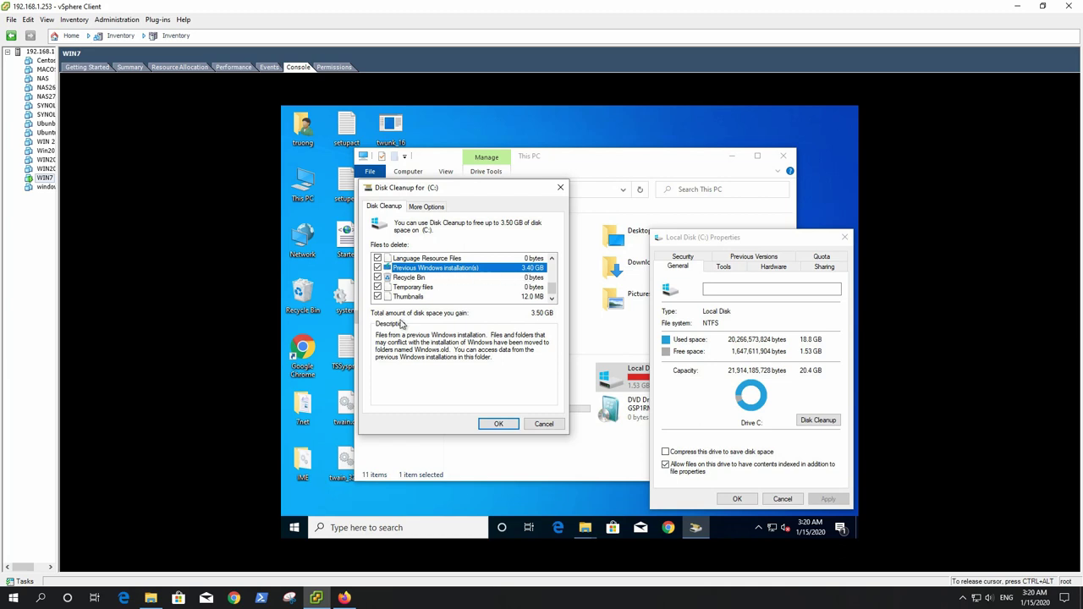
- Run the cleanup, confirming permanent deletion of the files and the previous Windows installation, and close the drive's properties
click(507, 426)
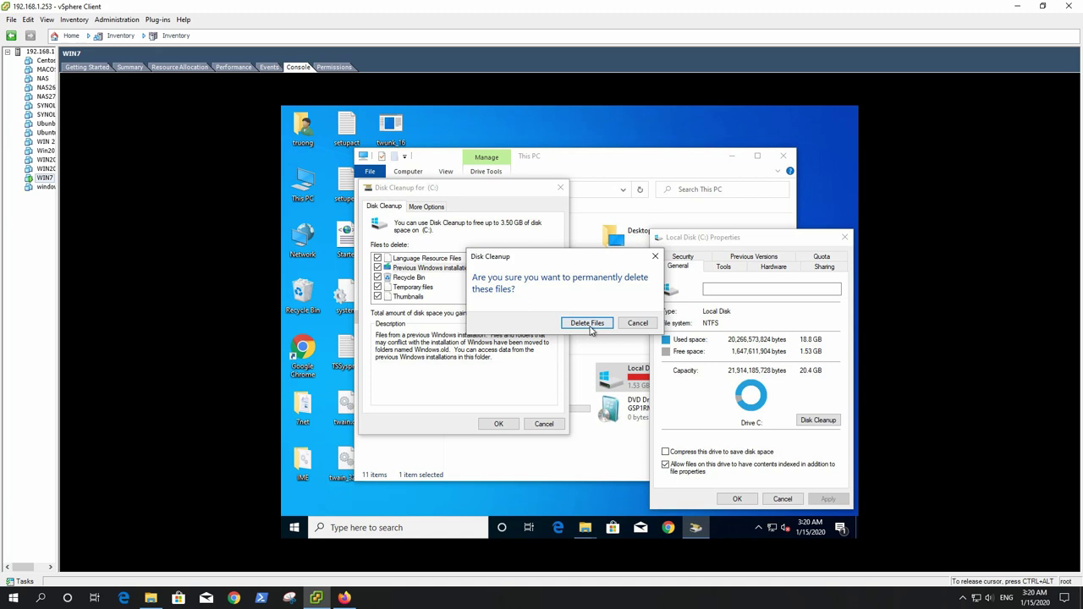
click(588, 324)
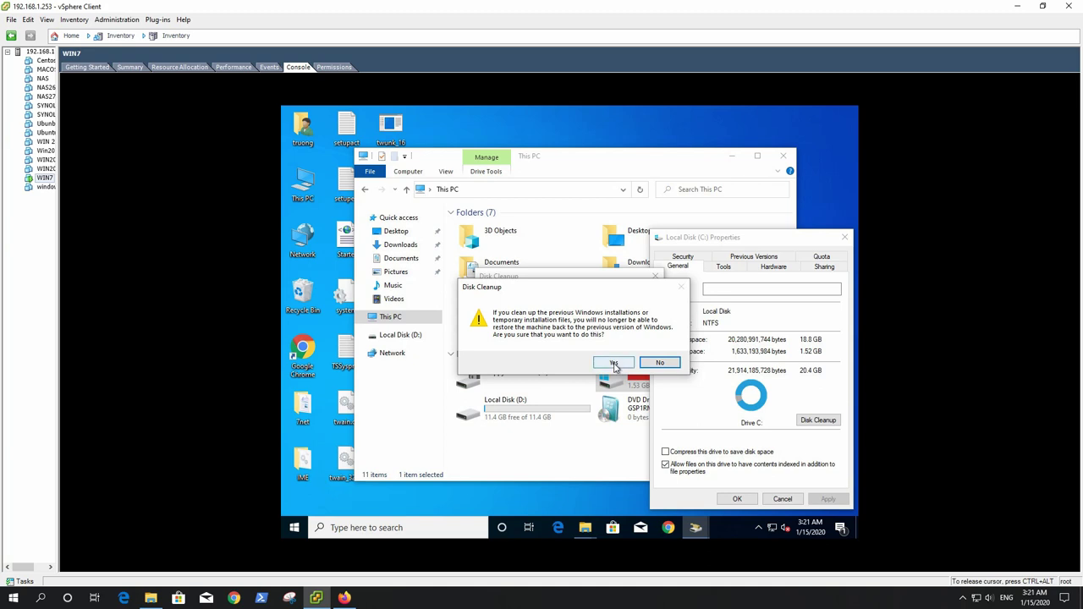
click(614, 363)
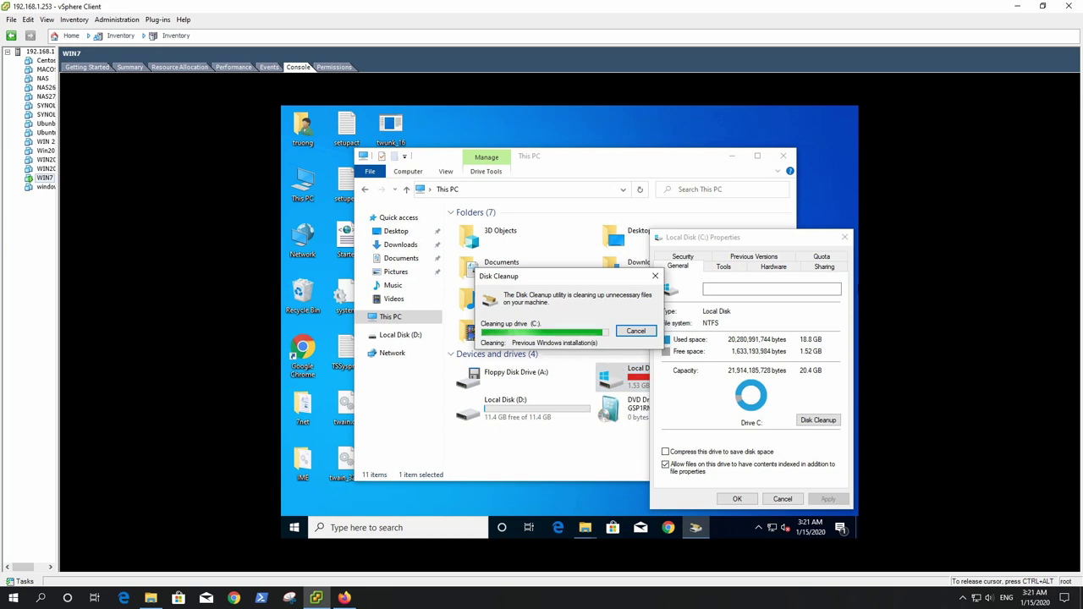
click(844, 238)
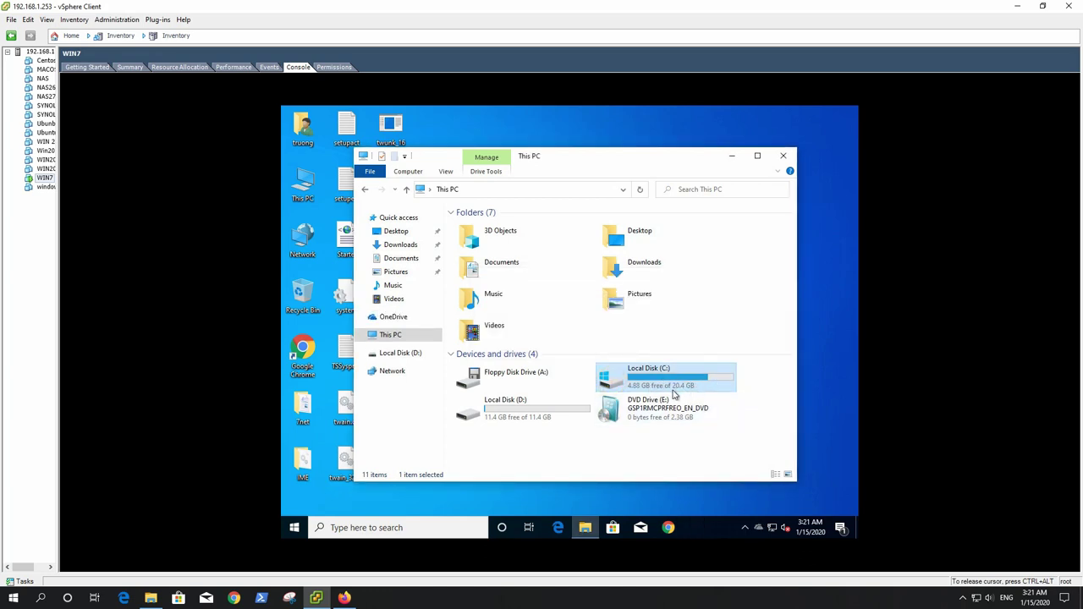
click(756, 393)
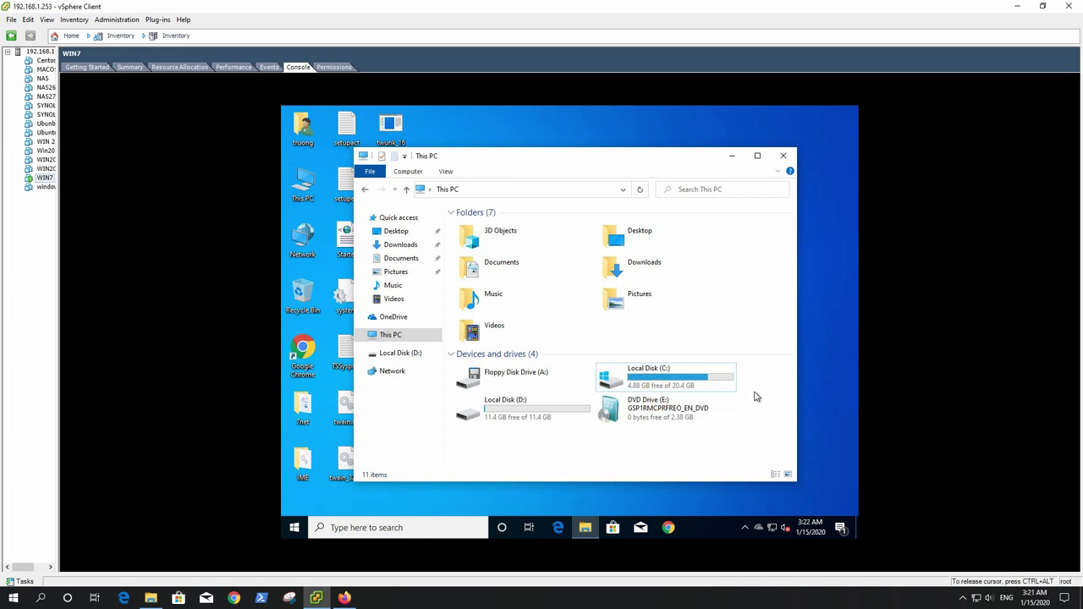